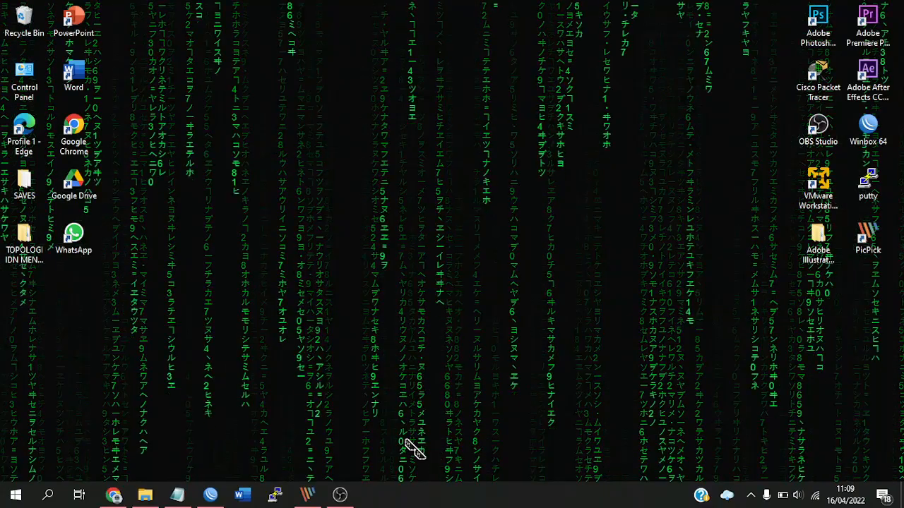
Review the BAB MTCNA topic outline, focusing on topics 2 to 4 of the BASIC chapter.
{"action": "left_click", "coordinate": [177, 494]}
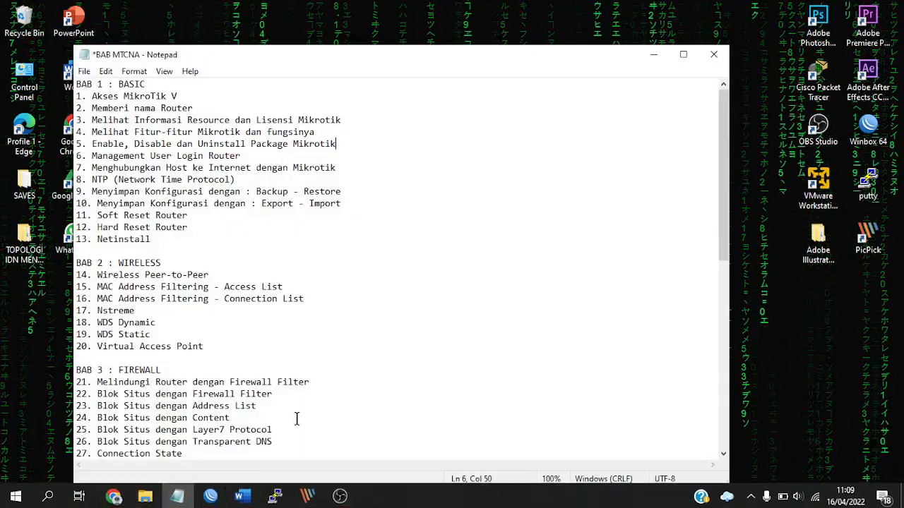
{"action": "scroll", "coordinate": [289, 252], "scroll_direction": "down", "scroll_amount": 10}
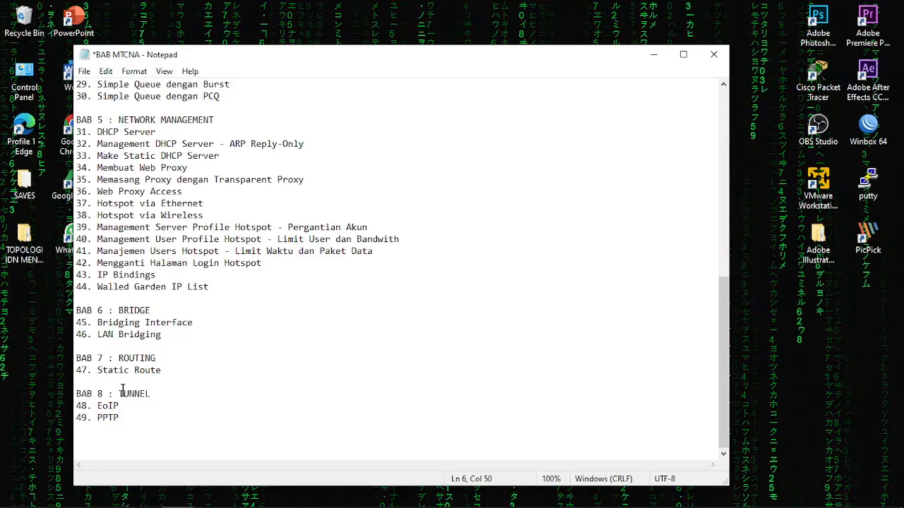
{"action": "scroll", "coordinate": [256, 334], "scroll_direction": "up", "scroll_amount": 10}
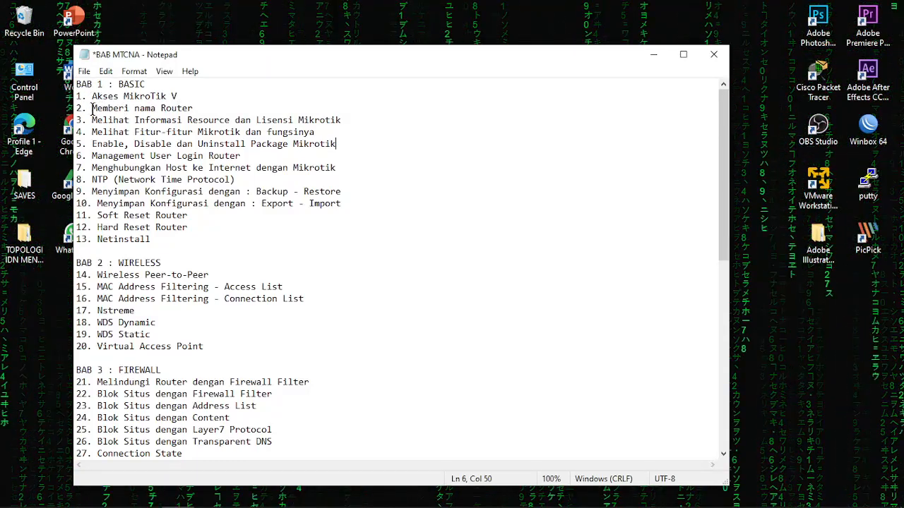
{"action": "left_click_drag", "start_coordinate": [91, 109], "coordinate": [193, 109]}
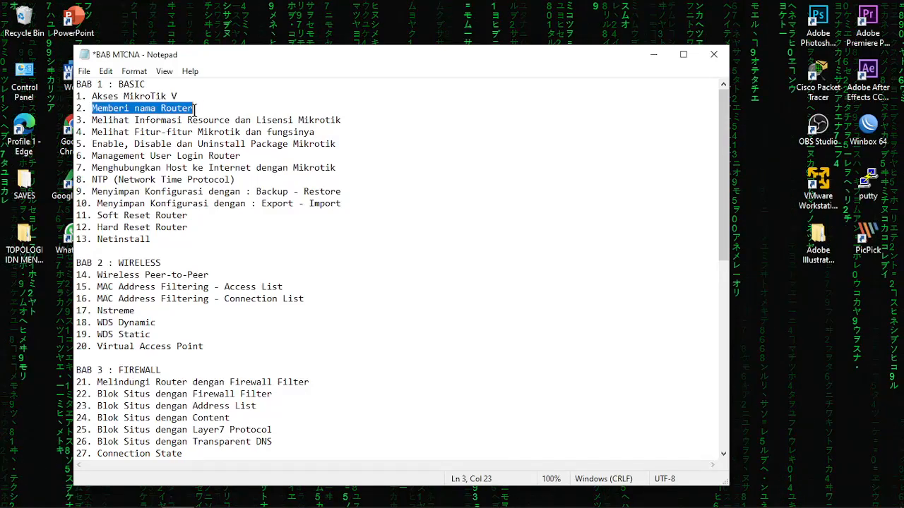
{"action": "left_click_drag", "start_coordinate": [92, 120], "coordinate": [351, 119]}
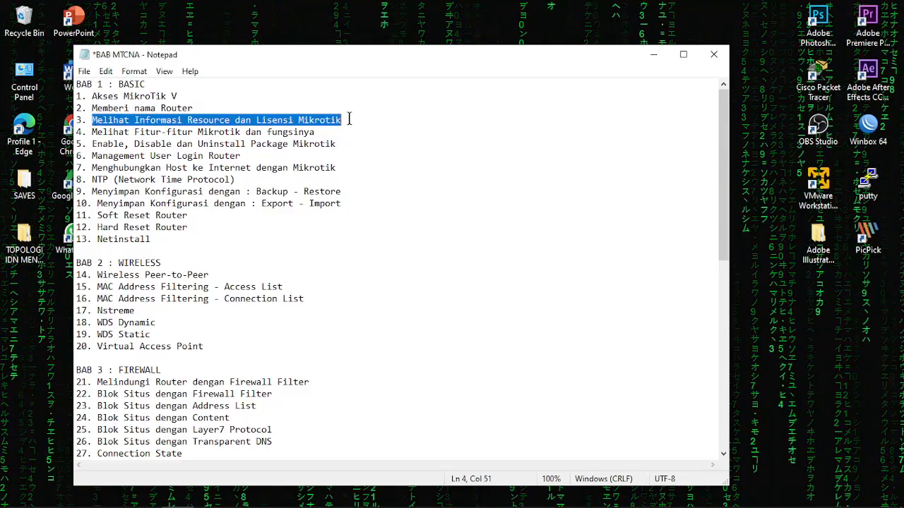
{"action": "left_click", "coordinate": [355, 120]}
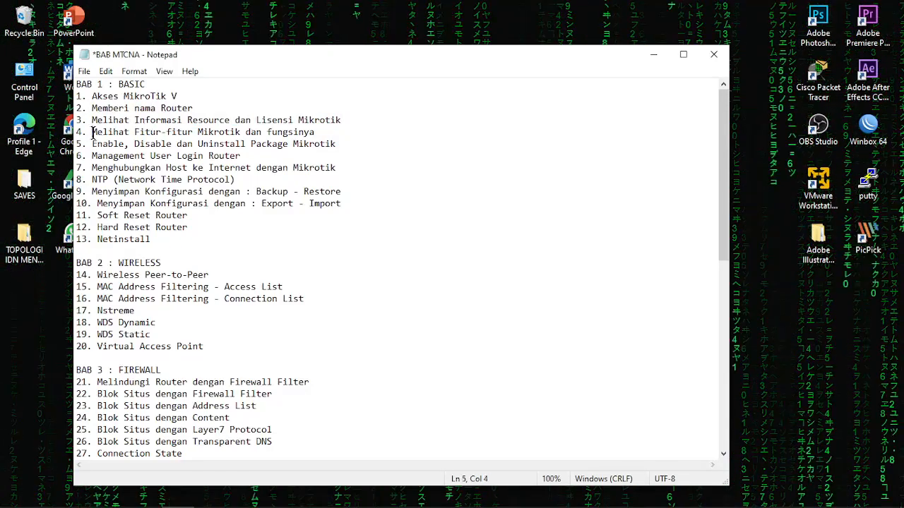
{"action": "left_click_drag", "start_coordinate": [92, 132], "coordinate": [347, 137]}
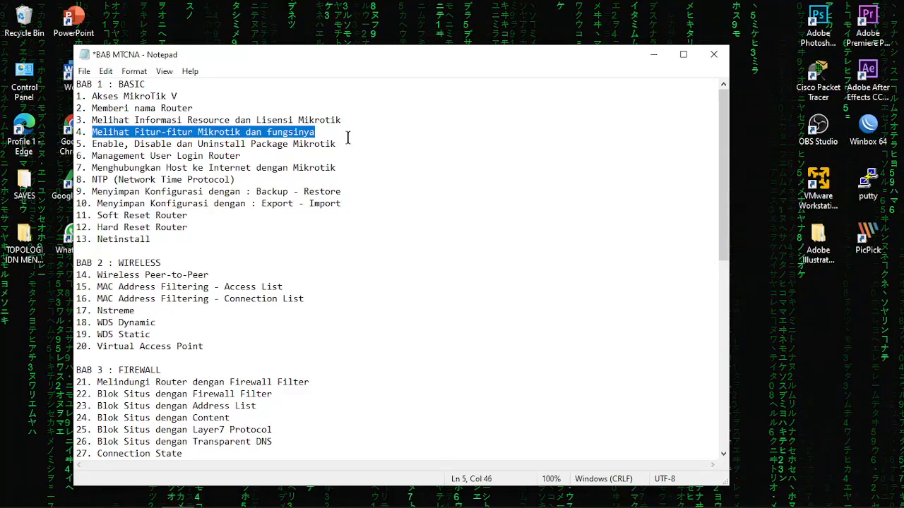
{"action": "left_click", "coordinate": [447, 157]}
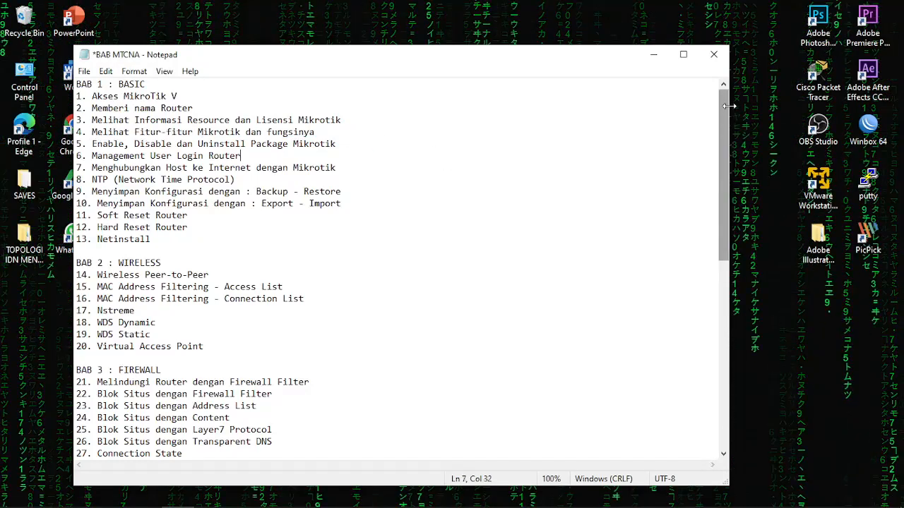
{"action": "left_click", "coordinate": [654, 56]}
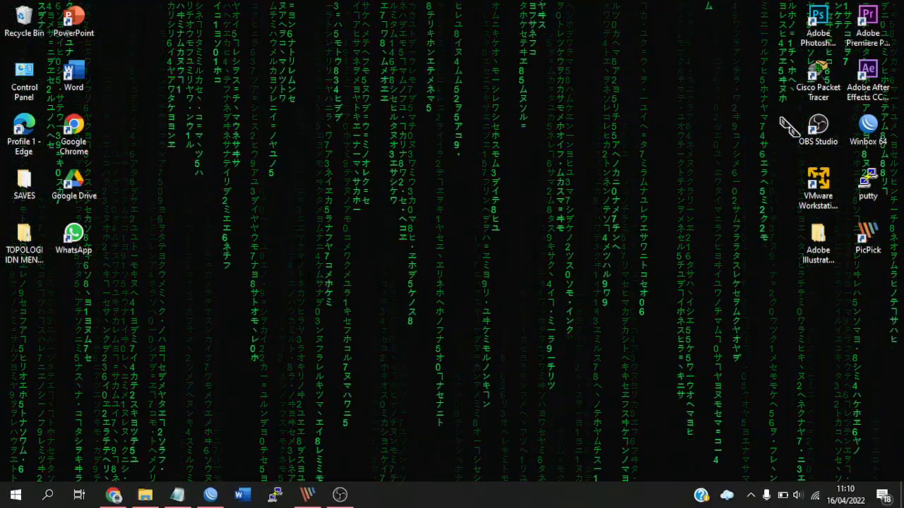
Open WinBox, connect to the neighbouring MikroTik router as admin with the account password, and close the Address List window.
{"action": "double_click", "coordinate": [874, 145]}
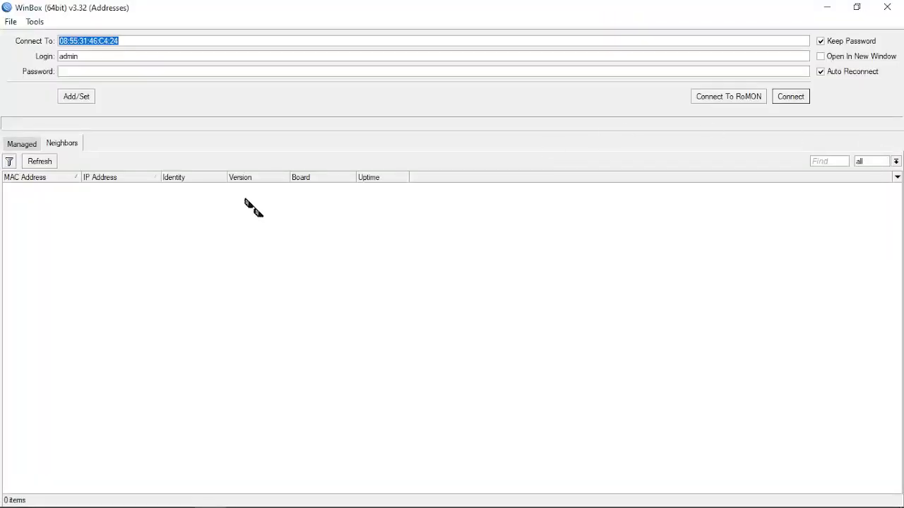
{"action": "left_click", "coordinate": [55, 192]}
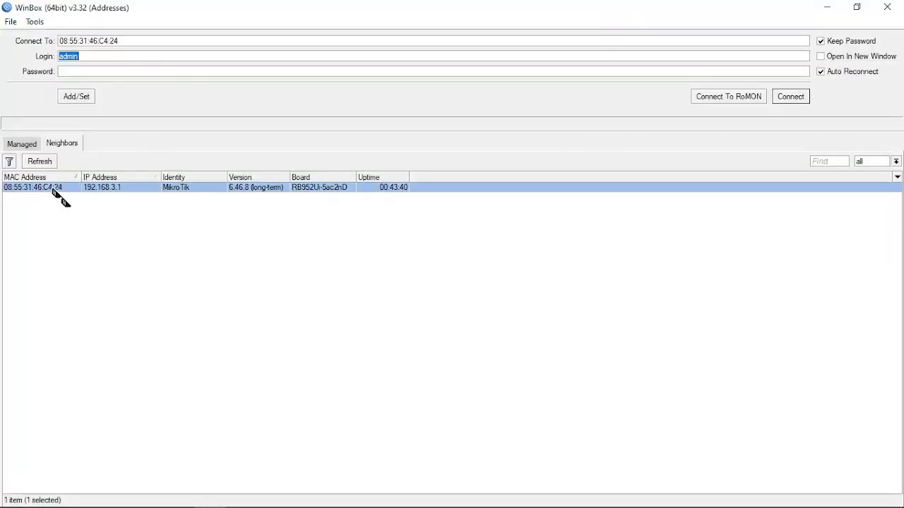
{"action": "left_click", "coordinate": [137, 72]}
{"action": "type", "text": "***"}
{"action": "key", "text": "Return"}
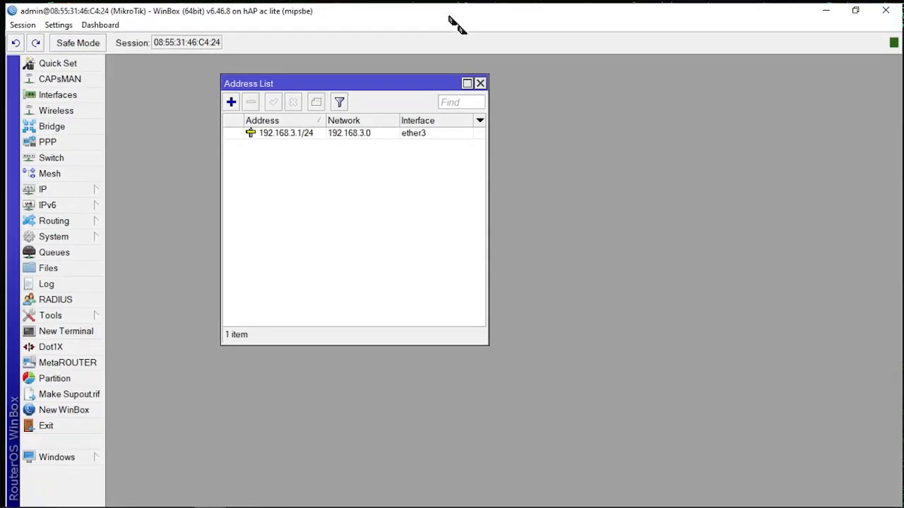
{"action": "left_click", "coordinate": [480, 84]}
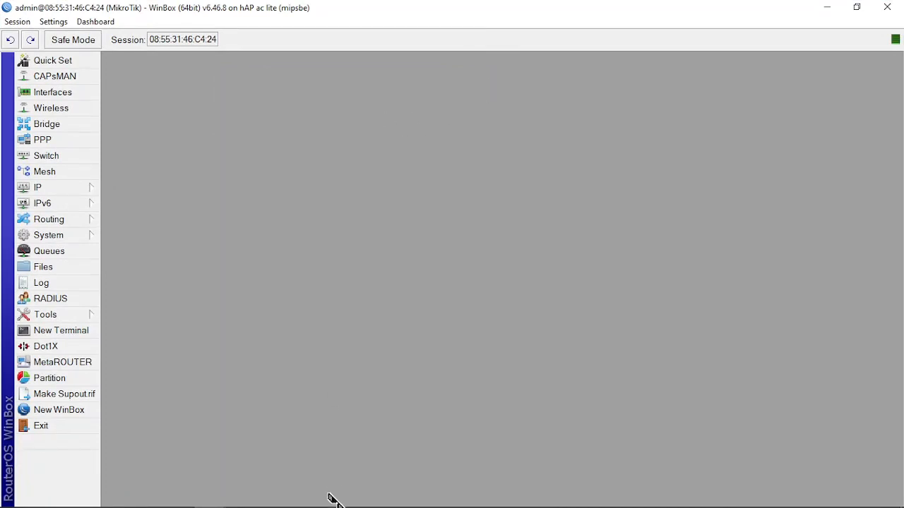
Set the router's system identity to RB-CORE and check the new name in the window title.
{"action": "left_click", "coordinate": [181, 494]}
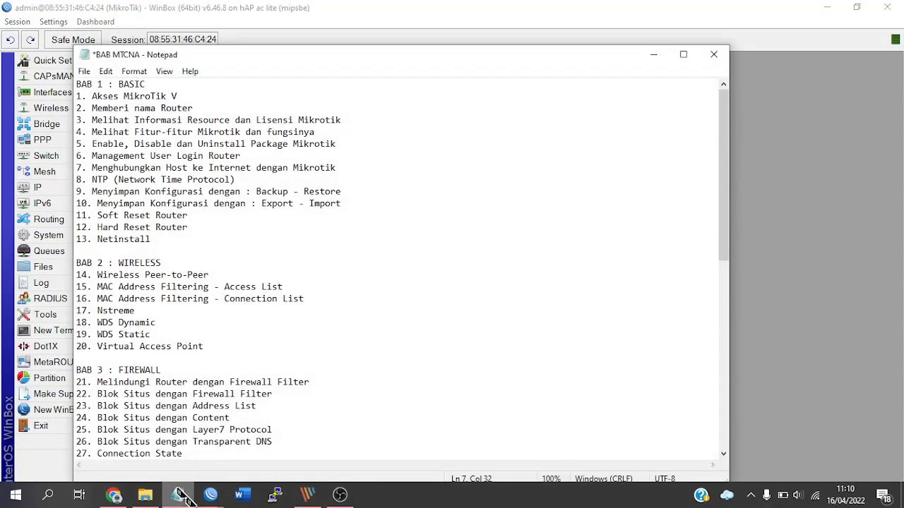
{"action": "left_click", "coordinate": [182, 494]}
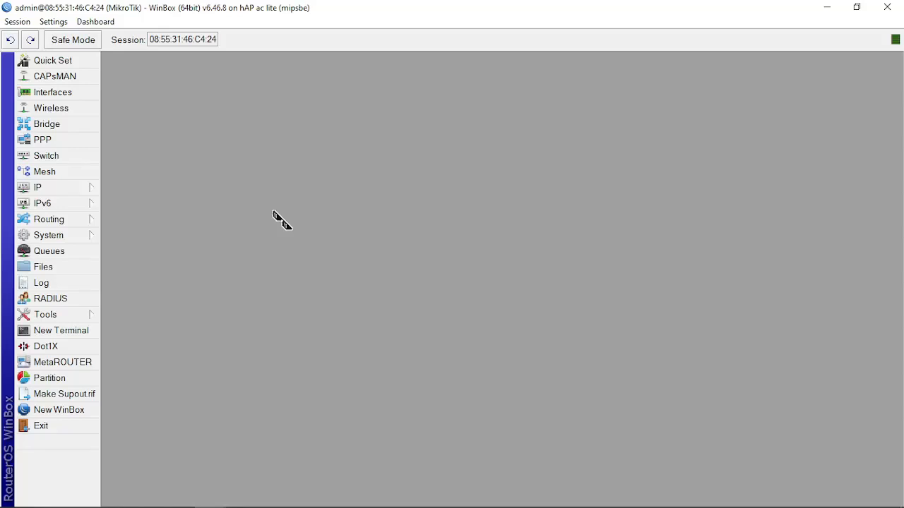
{"action": "left_click", "coordinate": [77, 237]}
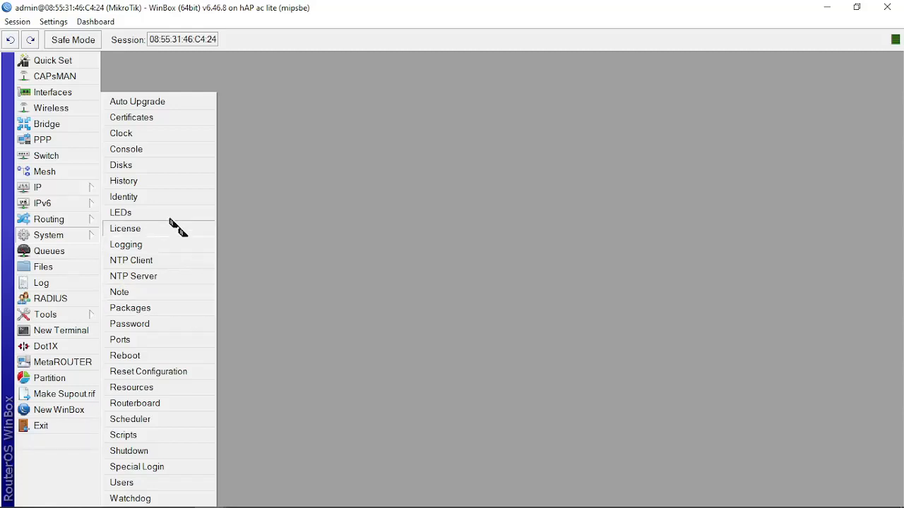
{"action": "left_click", "coordinate": [132, 199]}
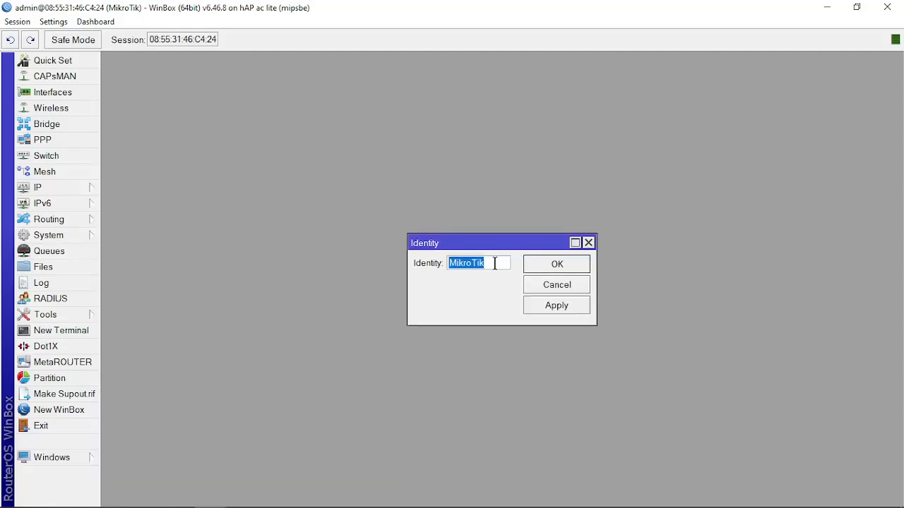
{"action": "key", "text": "BackSpace"}
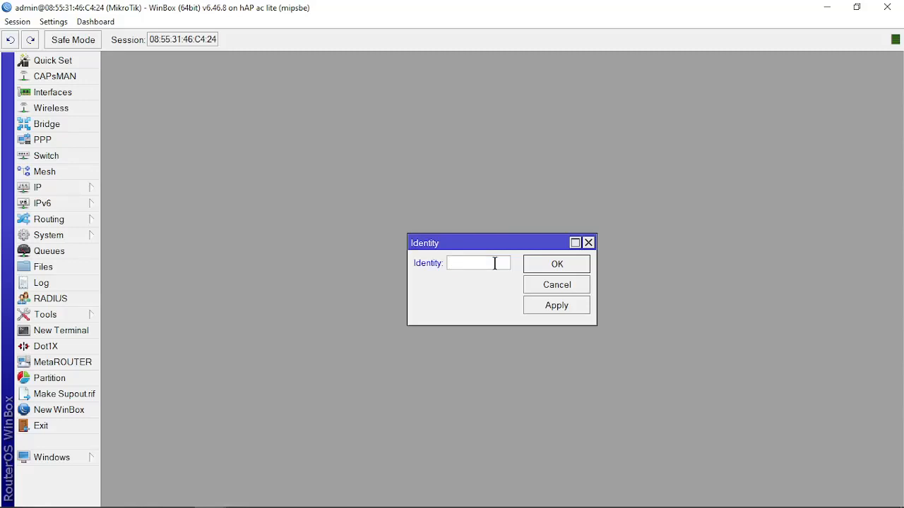
{"action": "type", "text": "RB-CORE"}
{"action": "left_click", "coordinate": [550, 305]}
{"action": "left_click", "coordinate": [558, 266]}
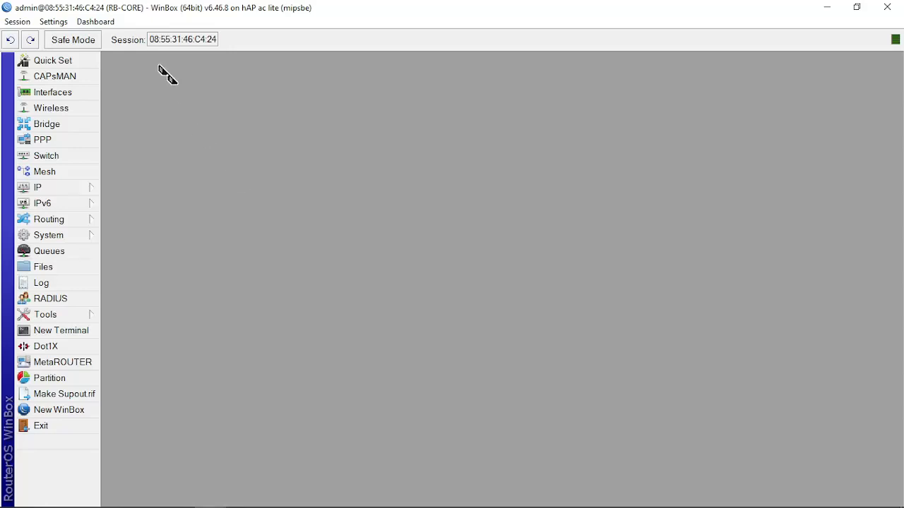
{"action": "left_click_drag", "start_coordinate": [104, 8], "coordinate": [146, 22]}
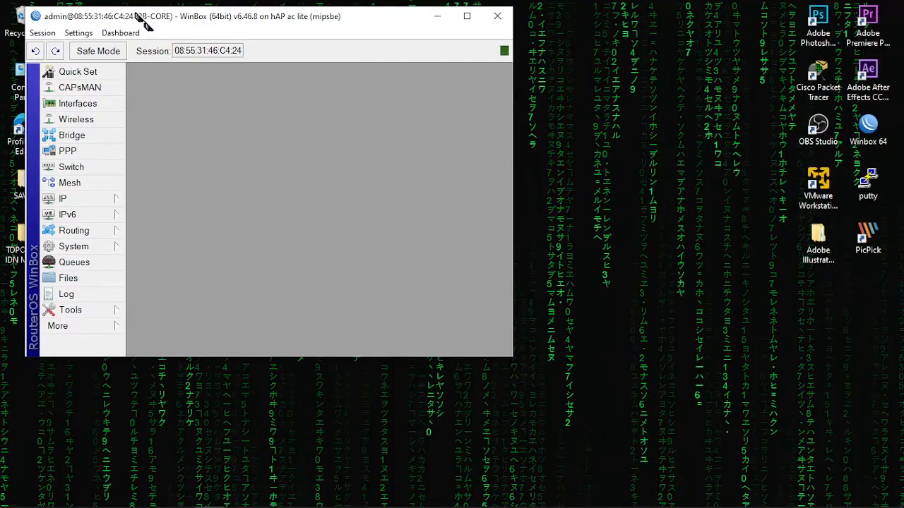
{"action": "left_click", "coordinate": [467, 15]}
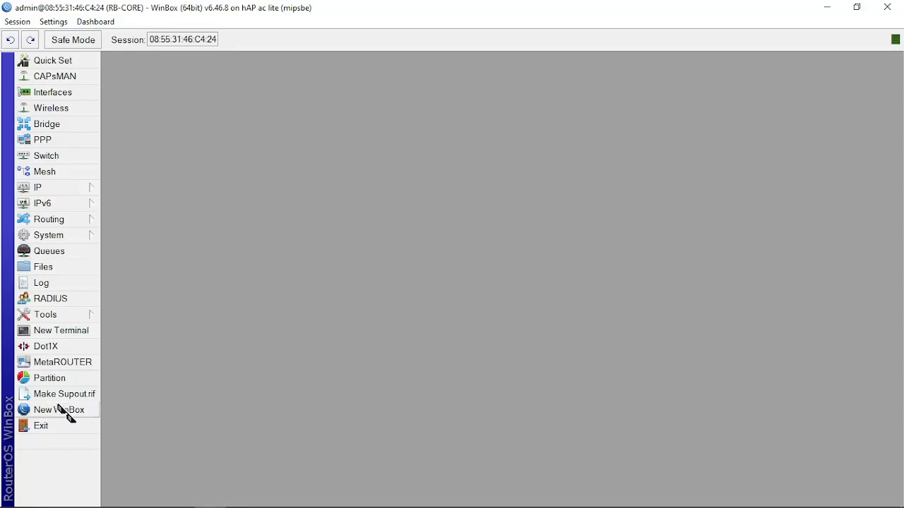
Open a new terminal session on the router and inspect the router name in the command prompt.
{"action": "left_click", "coordinate": [88, 333]}
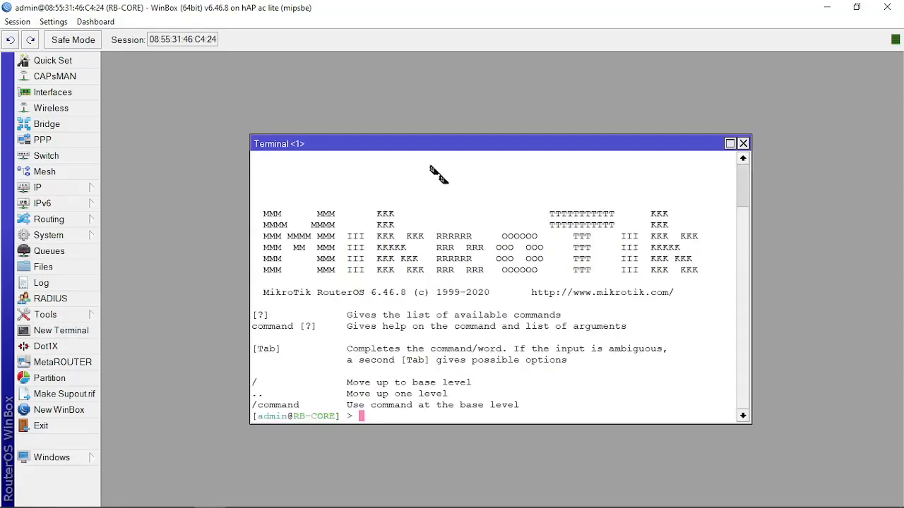
{"action": "key", "text": "Return"}
{"action": "key", "text": "Return"}
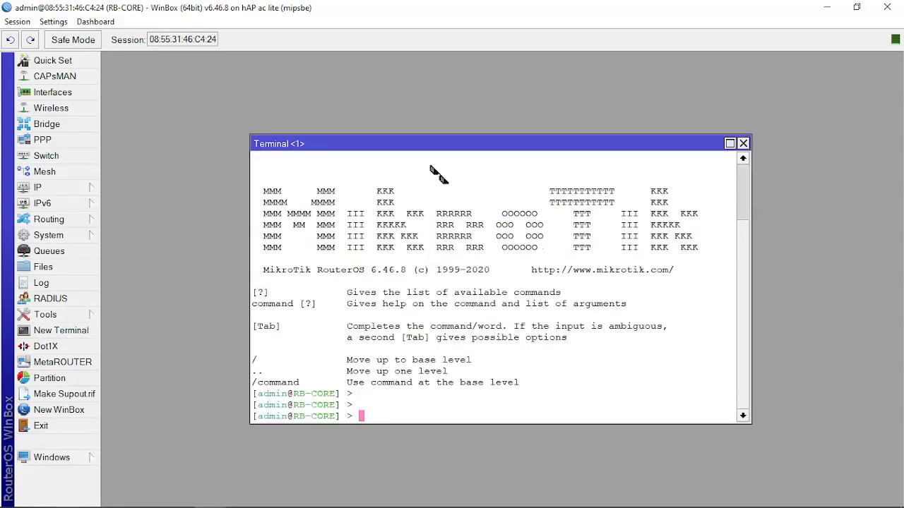
{"action": "left_click_drag", "start_coordinate": [336, 416], "coordinate": [297, 419]}
{"action": "left_click", "coordinate": [353, 419]}
{"action": "left_click", "coordinate": [389, 417]}
{"action": "key", "text": "Return"}
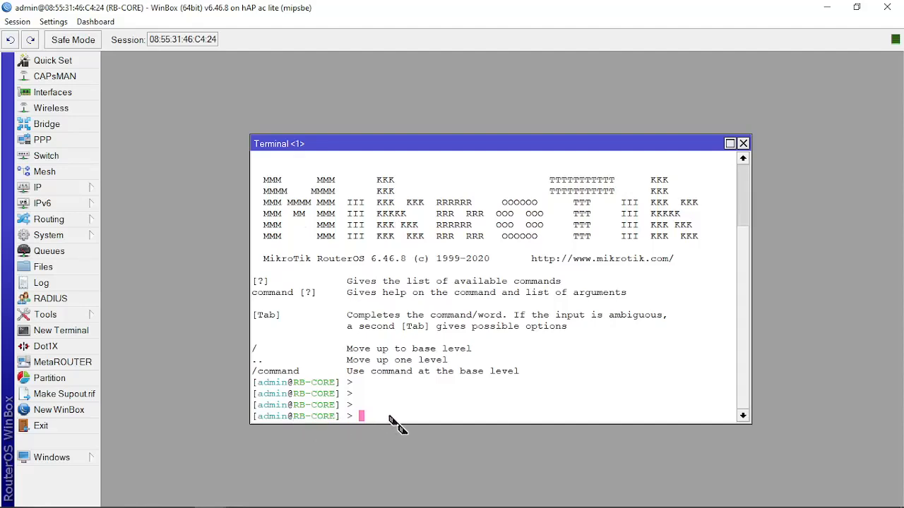
{"action": "key", "text": "Return"}
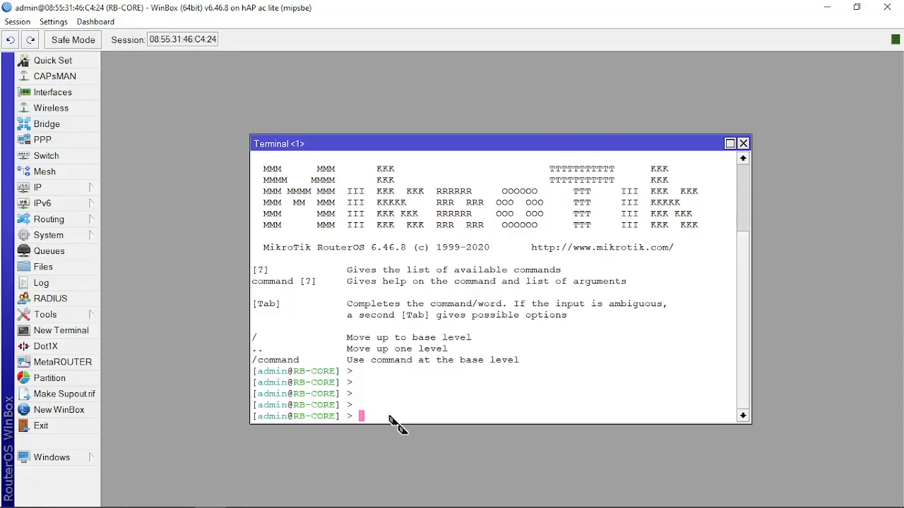
{"action": "key", "text": "Return"}
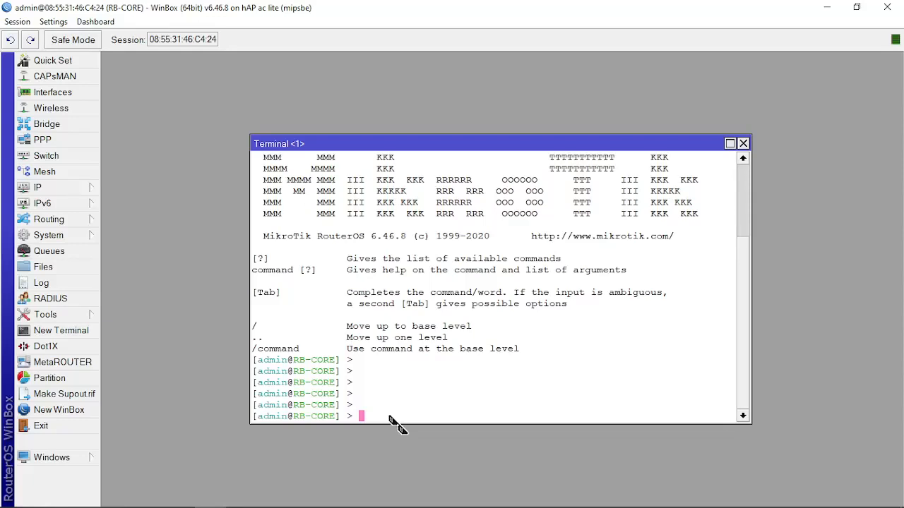
Rename the router with the terminal command "system identity set name=RB-1" and check the name in the prompt.
{"action": "type", "text": "sys"}
{"action": "key", "text": "Tab"}
{"action": "type", "text": "ident"}
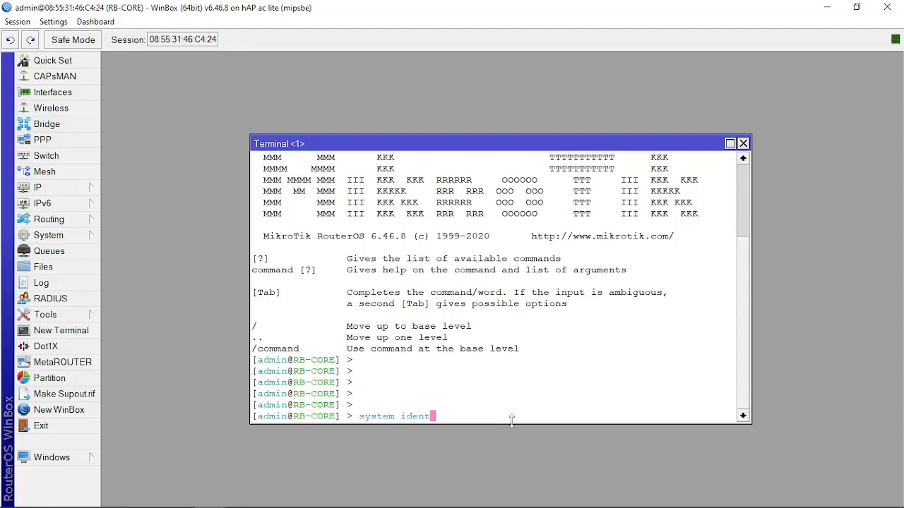
{"action": "type", "text": "ity set name="}
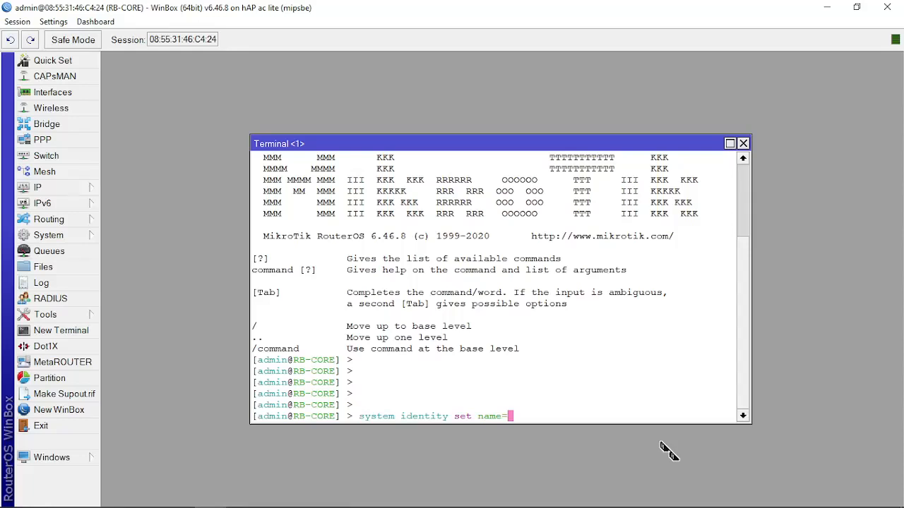
{"action": "type", "text": "RB-1"}
{"action": "key", "text": "Return"}
{"action": "key", "text": "Return"}
{"action": "key", "text": "Return"}
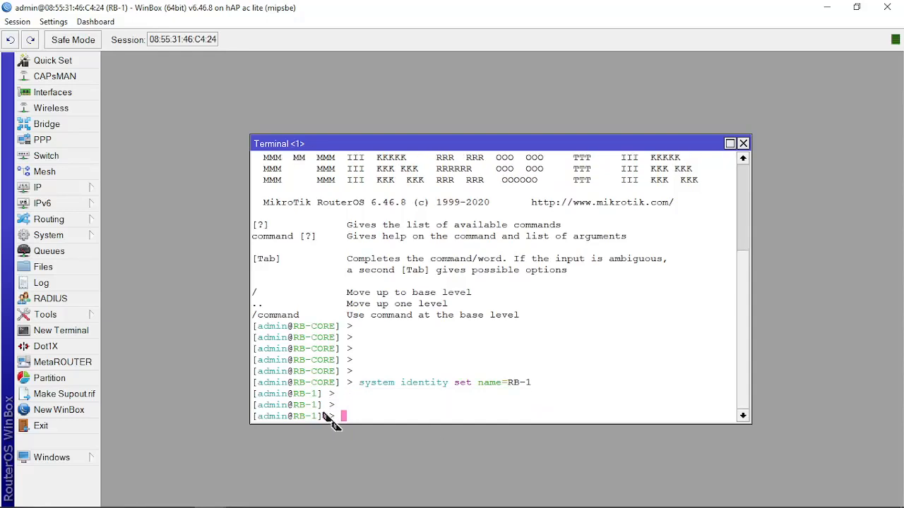
{"action": "left_click_drag", "start_coordinate": [288, 416], "coordinate": [325, 418]}
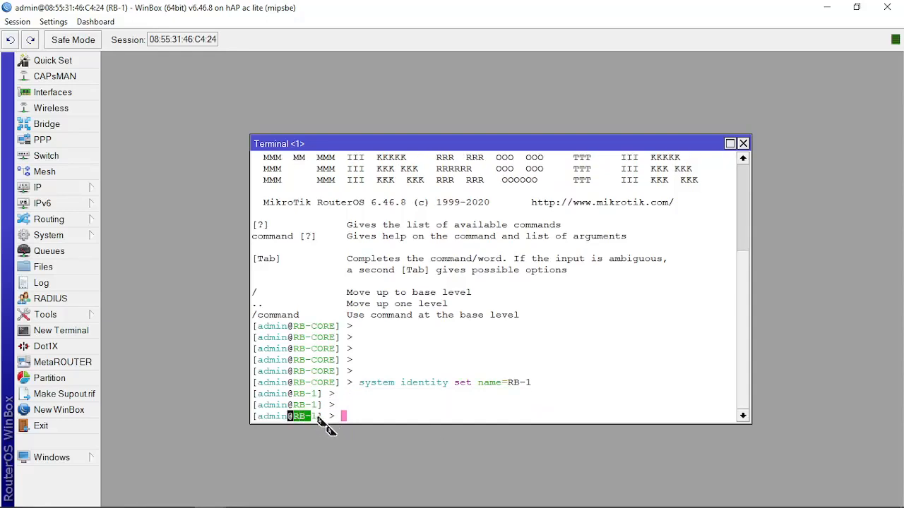
{"action": "left_click", "coordinate": [324, 415]}
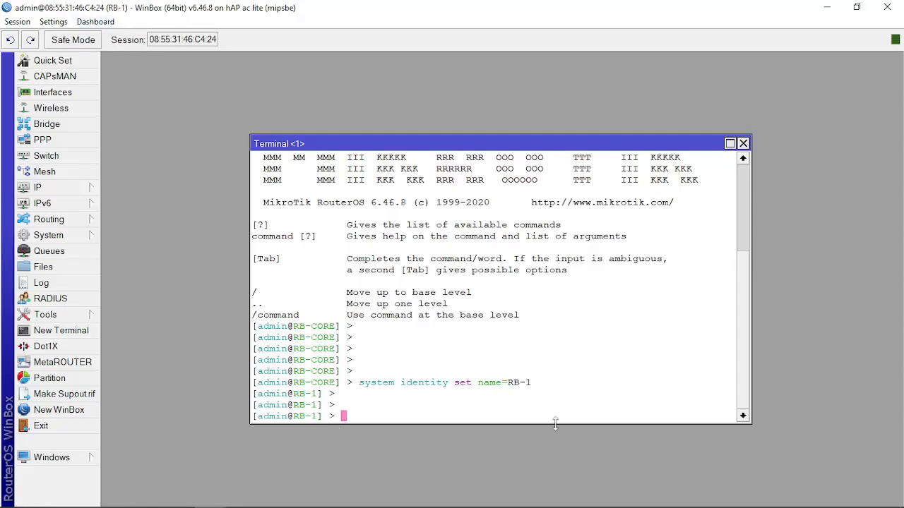
{"action": "key", "text": "Return"}
{"action": "key", "text": "Return"}
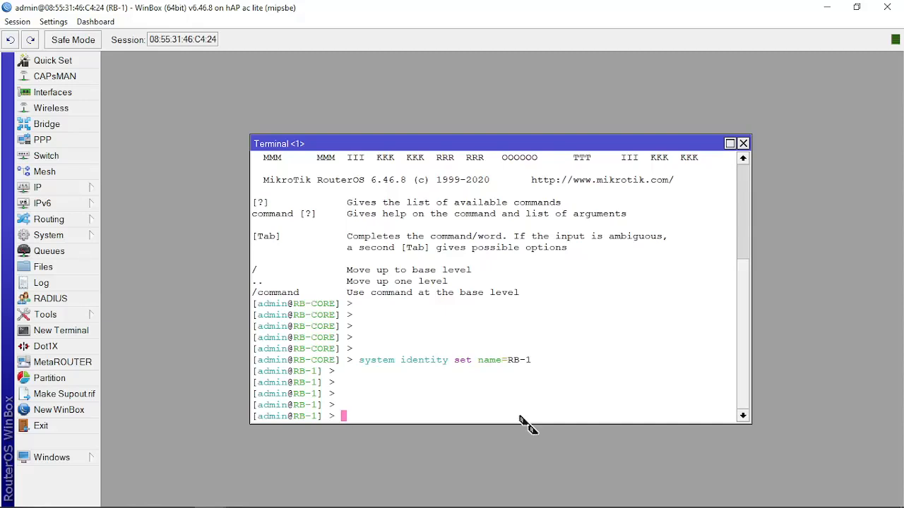
{"action": "key", "text": "Return"}
Mark the "Memberi nama Router" topic with a V in the Notepad outline and return to WinBox.
{"action": "mouse_move", "coordinate": [401, 507]}
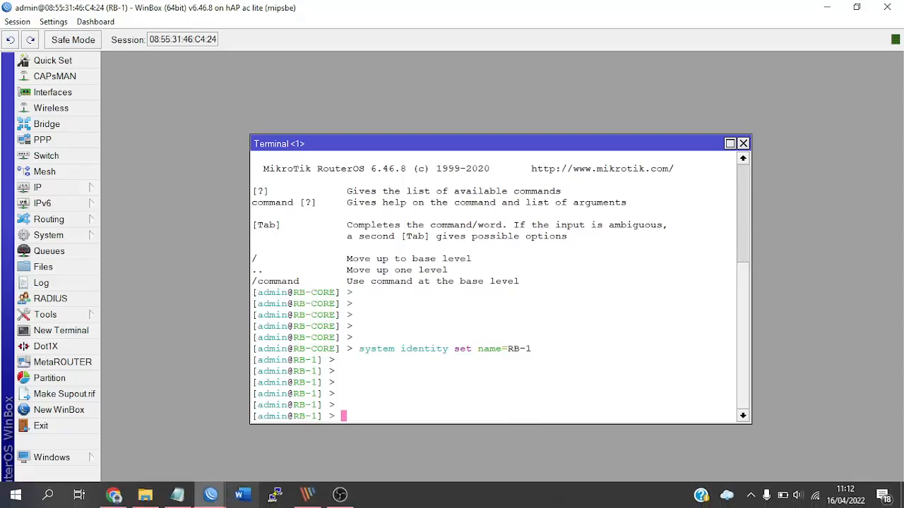
{"action": "left_click", "coordinate": [168, 504]}
{"action": "left_click", "coordinate": [200, 109]}
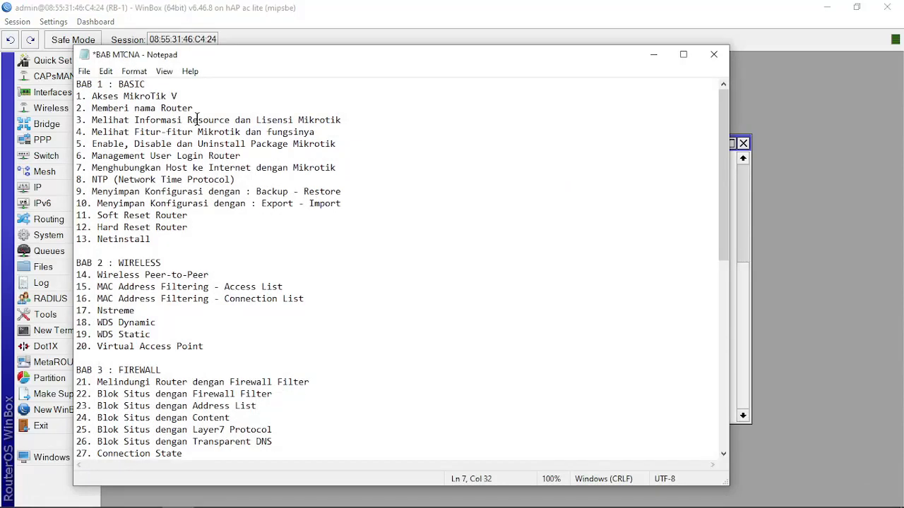
{"action": "type", "text": "V"}
{"action": "left_click", "coordinate": [356, 121]}
{"action": "left_click", "coordinate": [653, 54]}
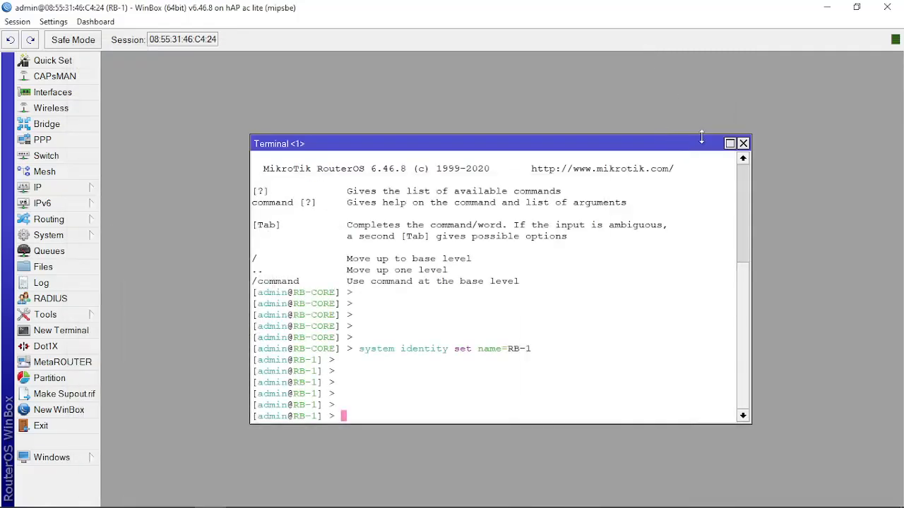
Close the terminal and examine the router's software ID, serial number and level in the License window.
{"action": "left_click", "coordinate": [743, 143]}
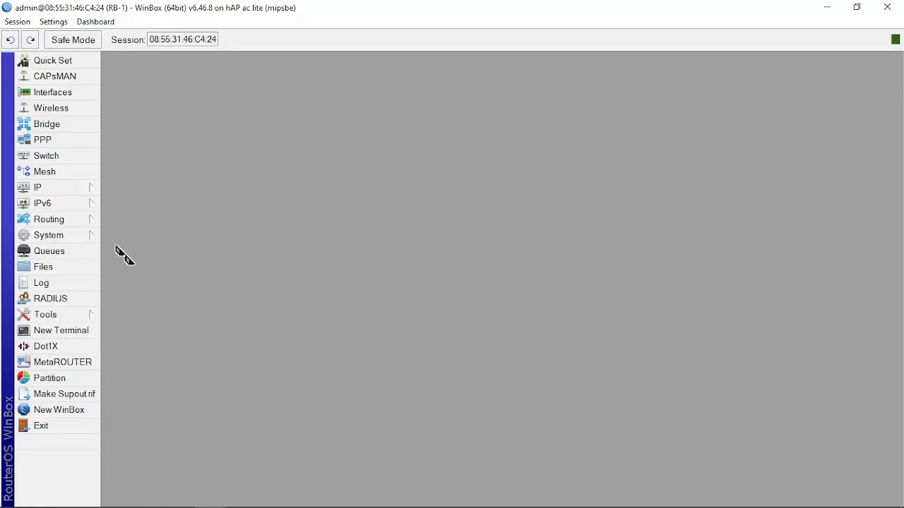
{"action": "left_click", "coordinate": [85, 238]}
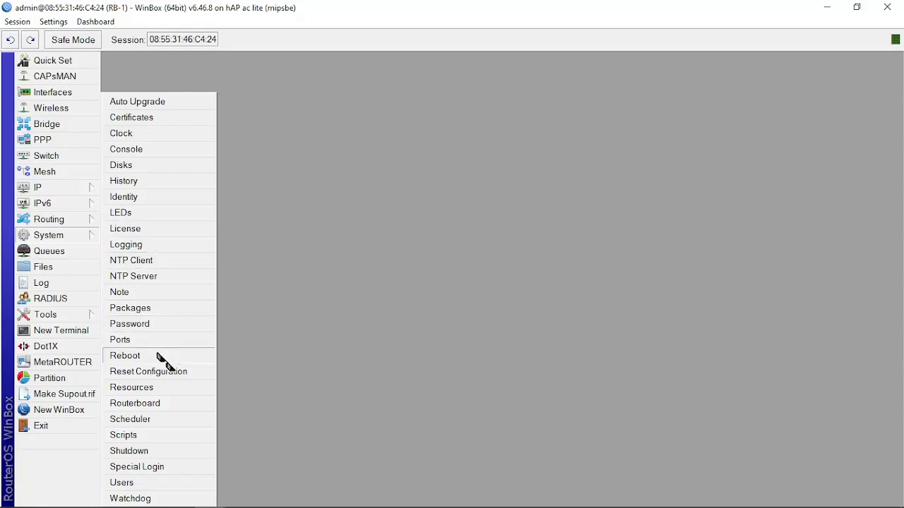
{"action": "left_click", "coordinate": [185, 235]}
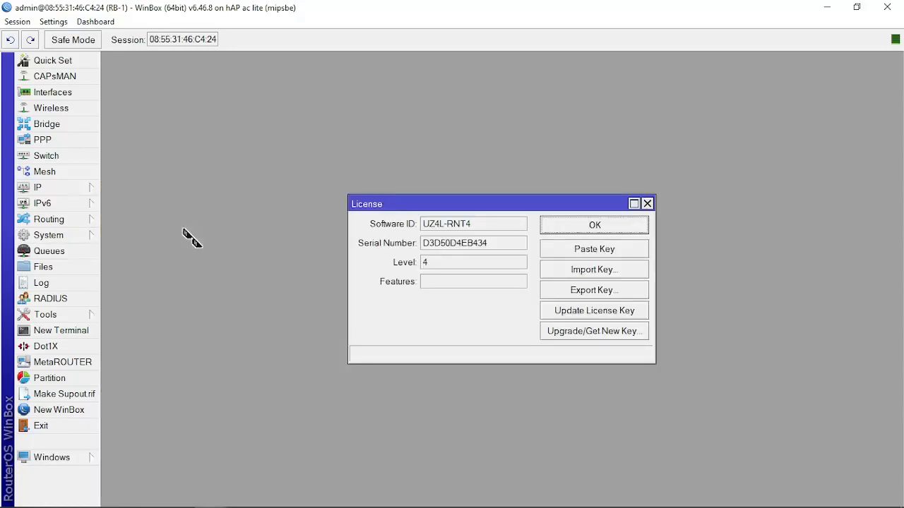
{"action": "left_click_drag", "start_coordinate": [517, 210], "coordinate": [515, 204]}
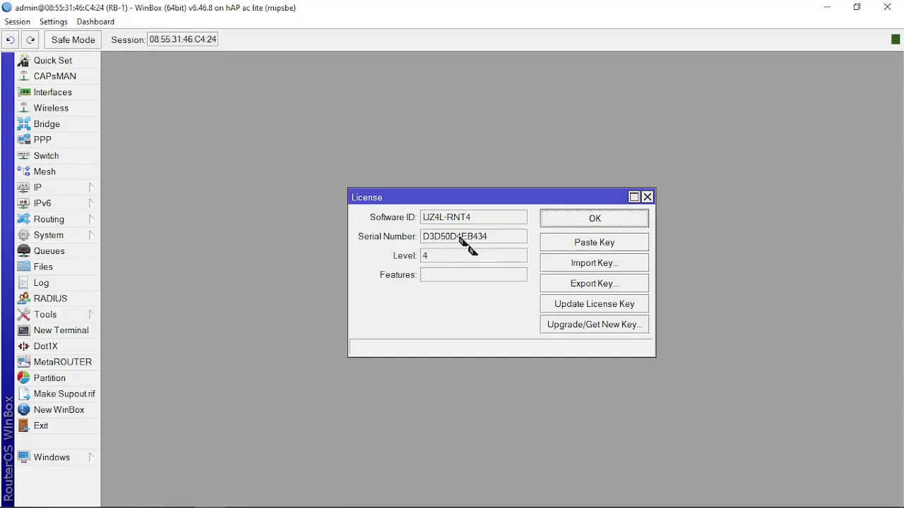
{"action": "left_click", "coordinate": [431, 223]}
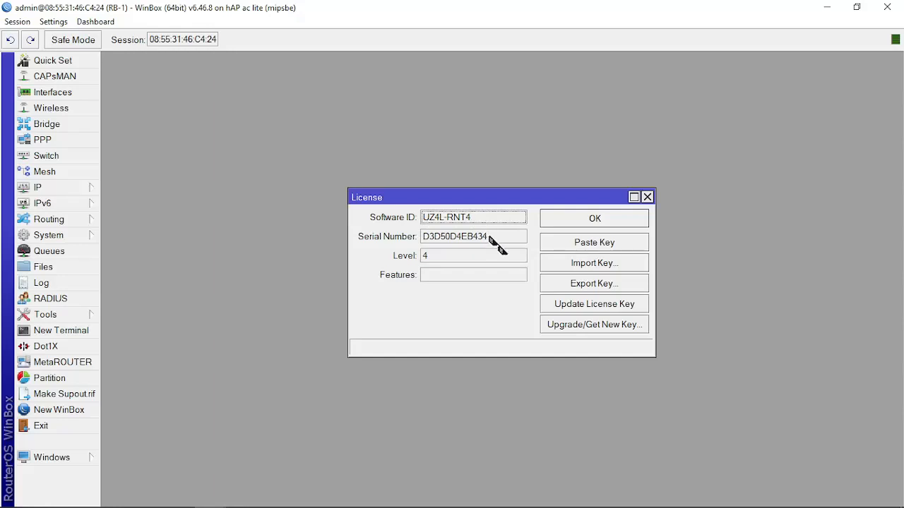
{"action": "left_click", "coordinate": [468, 258]}
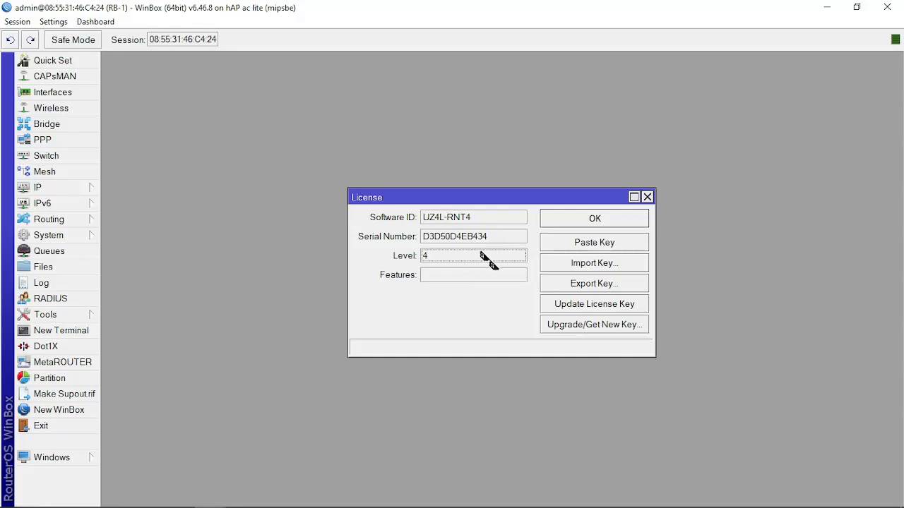
{"action": "left_click", "coordinate": [506, 159]}
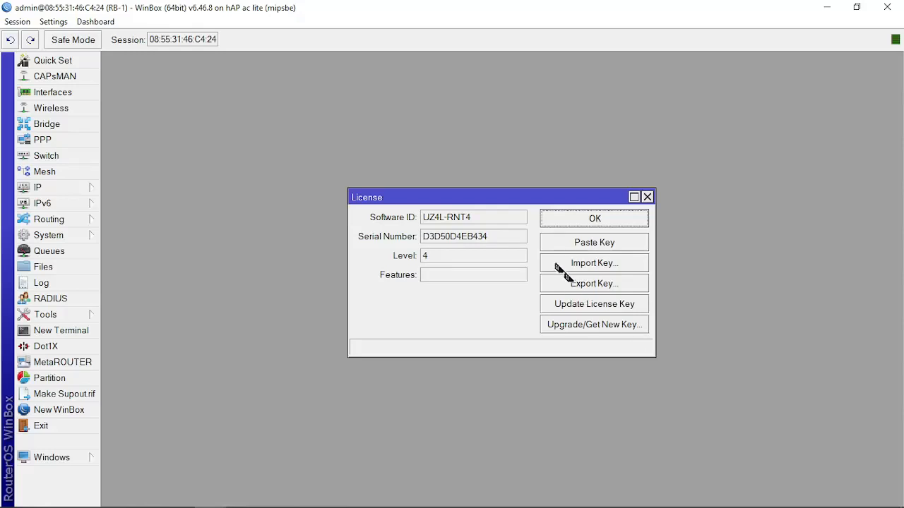
{"action": "left_click", "coordinate": [577, 222]}
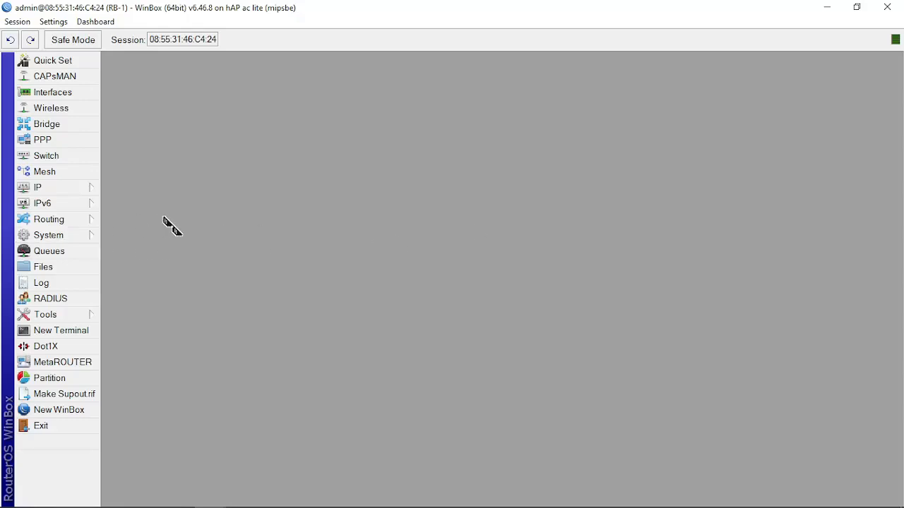
Examine the router's memory, CPU, storage and version details in the system Resources window.
{"action": "left_click", "coordinate": [86, 236]}
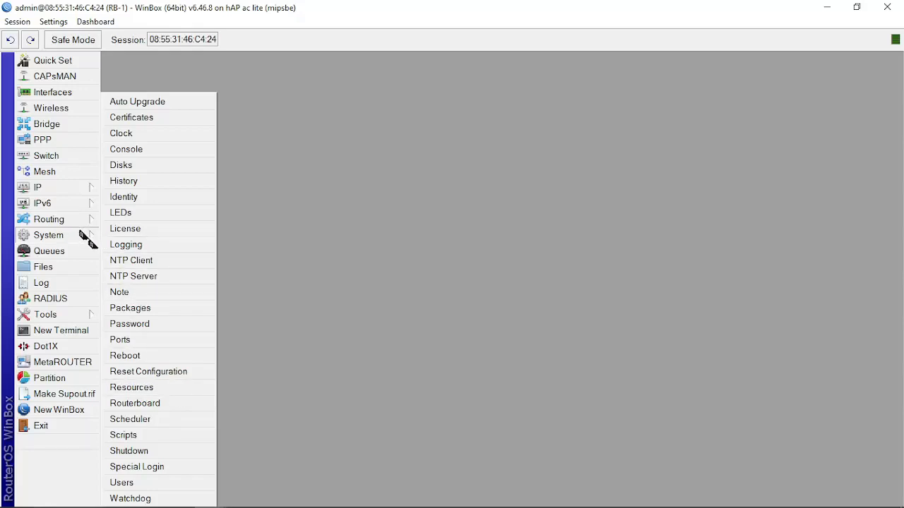
{"action": "left_click", "coordinate": [163, 393]}
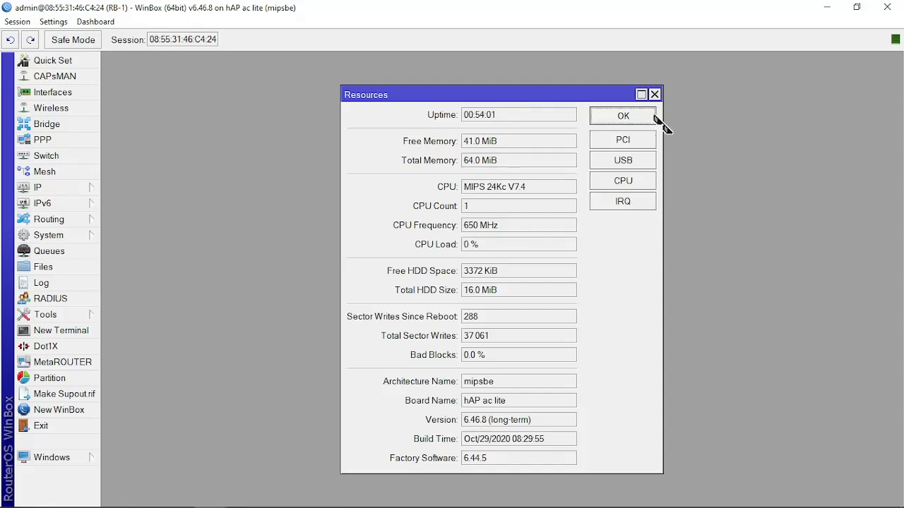
{"action": "left_click", "coordinate": [655, 94]}
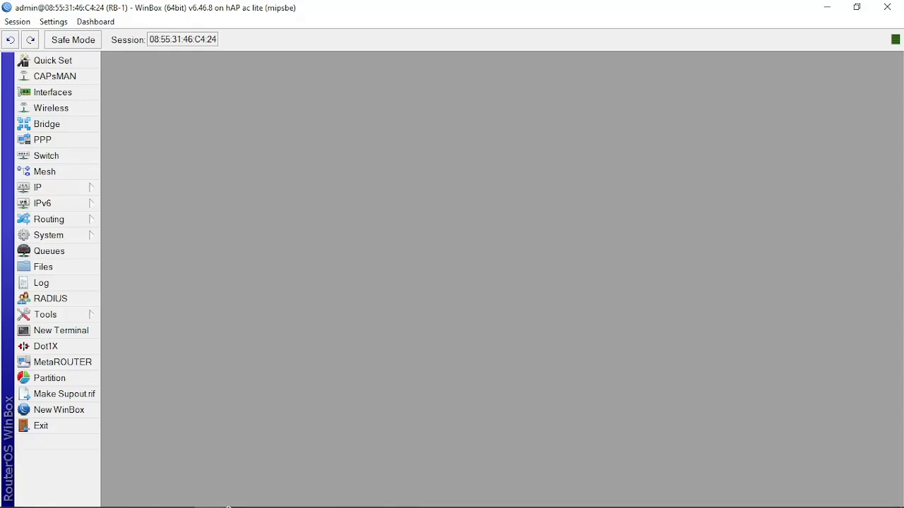
In the Notepad outline, mark "Melihat Informasi Resource dan Lisensi Mikrotik" with a V, clear the V from topic 4, and return to WinBox.
{"action": "left_click", "coordinate": [177, 495]}
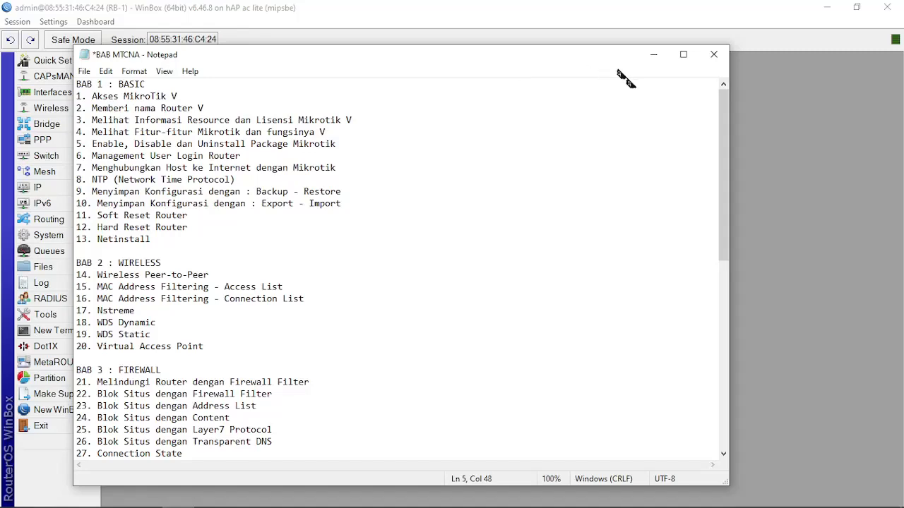
{"action": "left_click", "coordinate": [656, 55]}
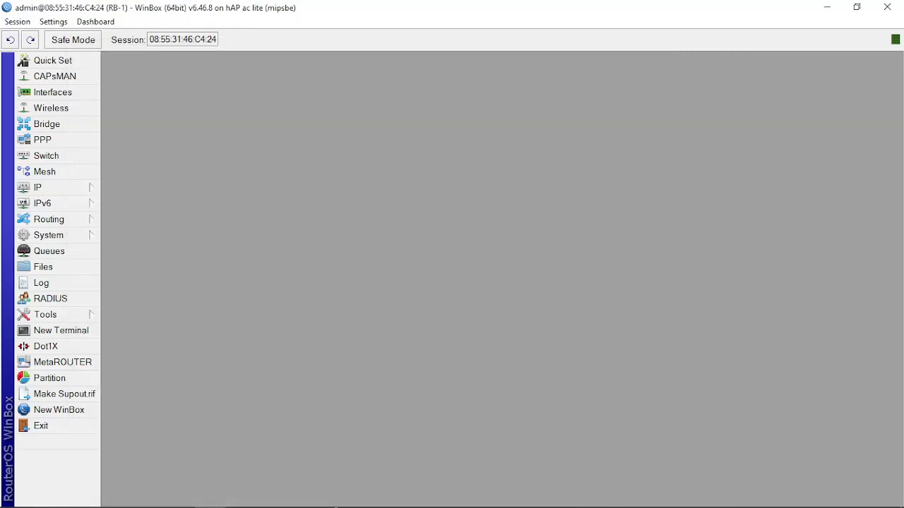
{"action": "left_click", "coordinate": [178, 504]}
{"action": "key", "text": "BackSpace"}
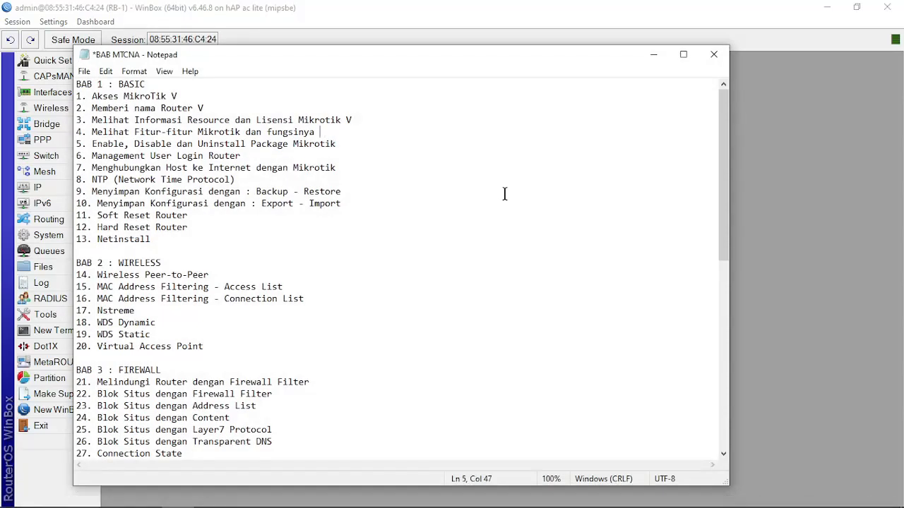
{"action": "left_click", "coordinate": [656, 55]}
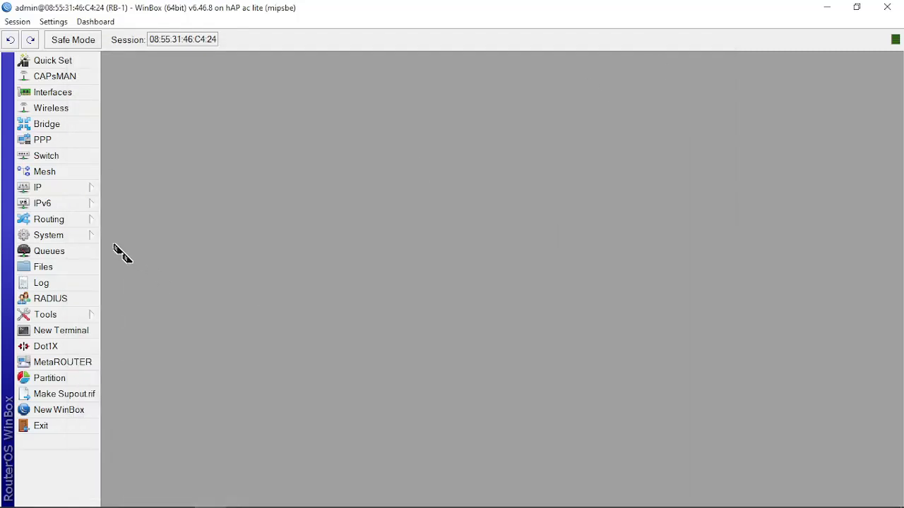
Open the system package list and inspect the details of the multicast package.
{"action": "left_click", "coordinate": [89, 238]}
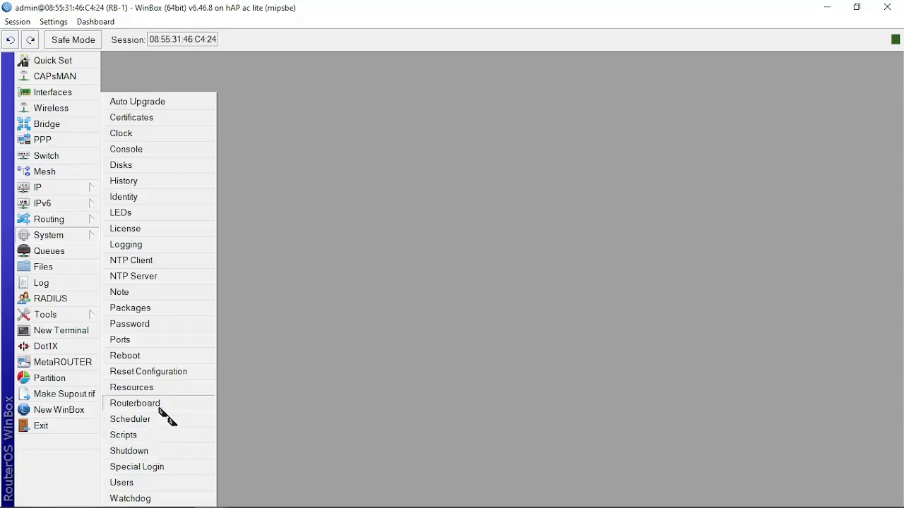
{"action": "left_click", "coordinate": [175, 309]}
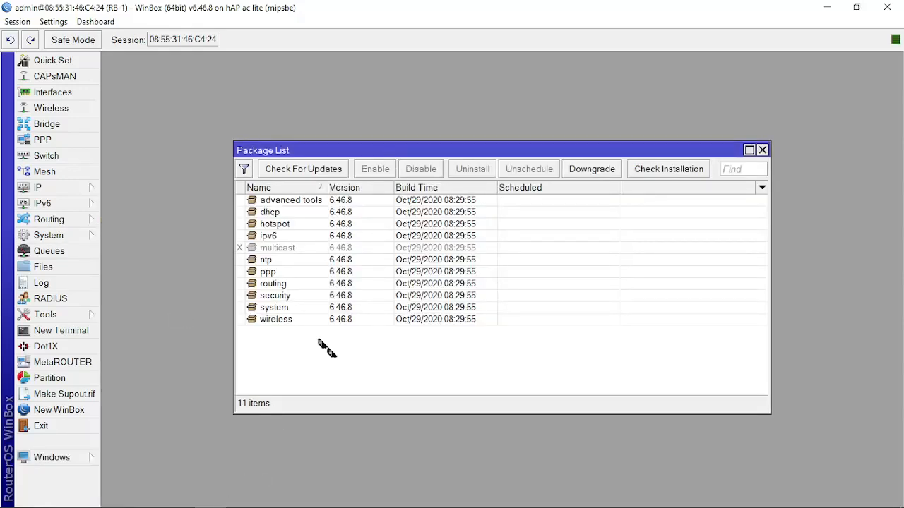
{"action": "mouse_move", "coordinate": [265, 507]}
{"action": "double_click", "coordinate": [281, 251]}
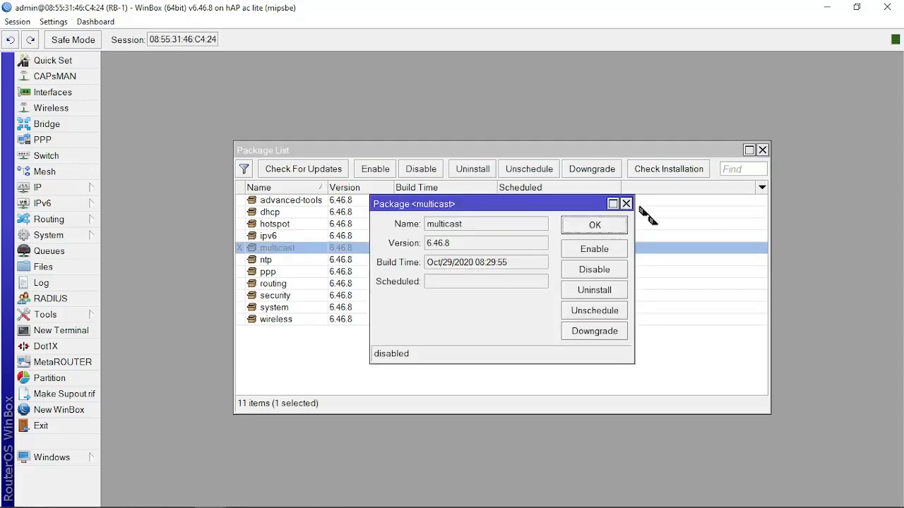
{"action": "left_click", "coordinate": [631, 205]}
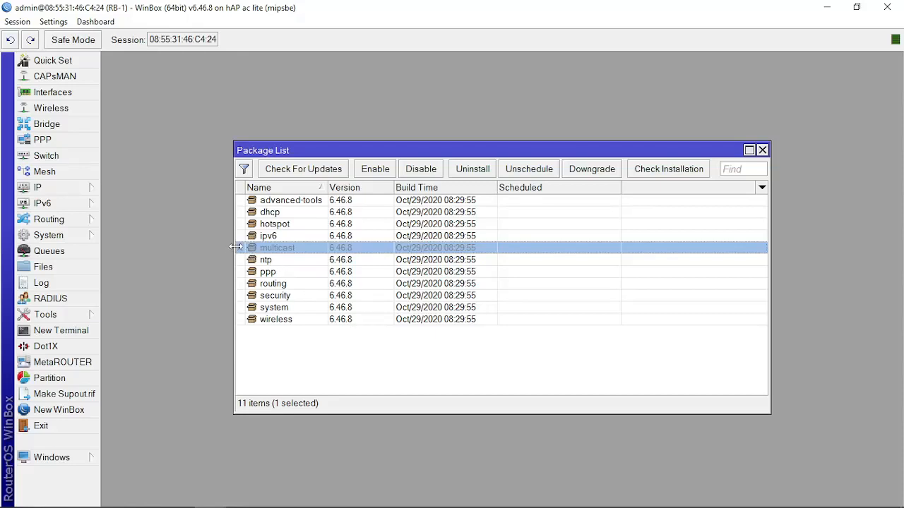
{"action": "left_click_drag", "start_coordinate": [234, 249], "coordinate": [229, 248]}
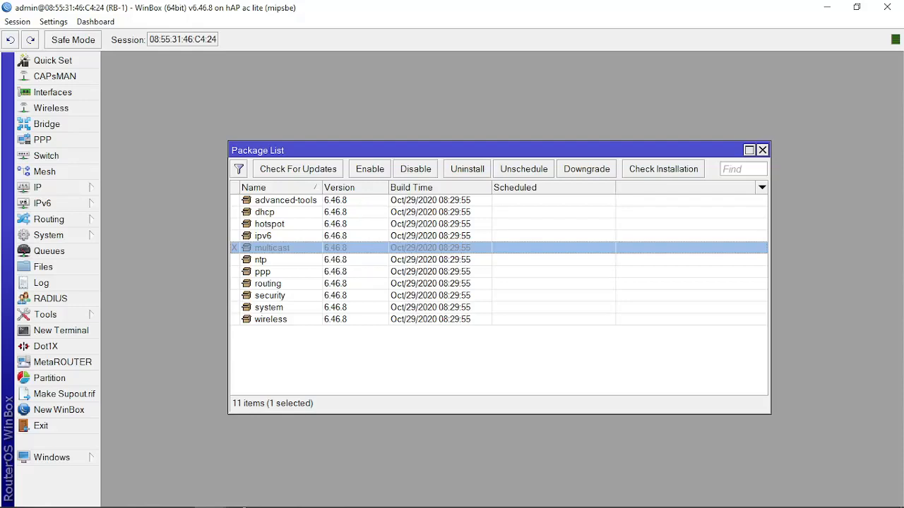
Schedule the ipv6 package to be disabled in the package list.
{"action": "left_click", "coordinate": [359, 205]}
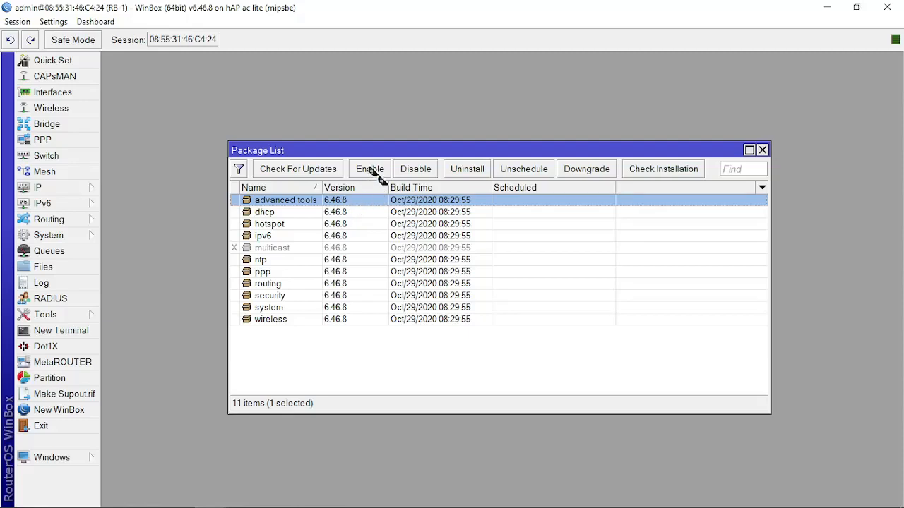
{"action": "left_click", "coordinate": [300, 224]}
{"action": "left_click", "coordinate": [301, 214]}
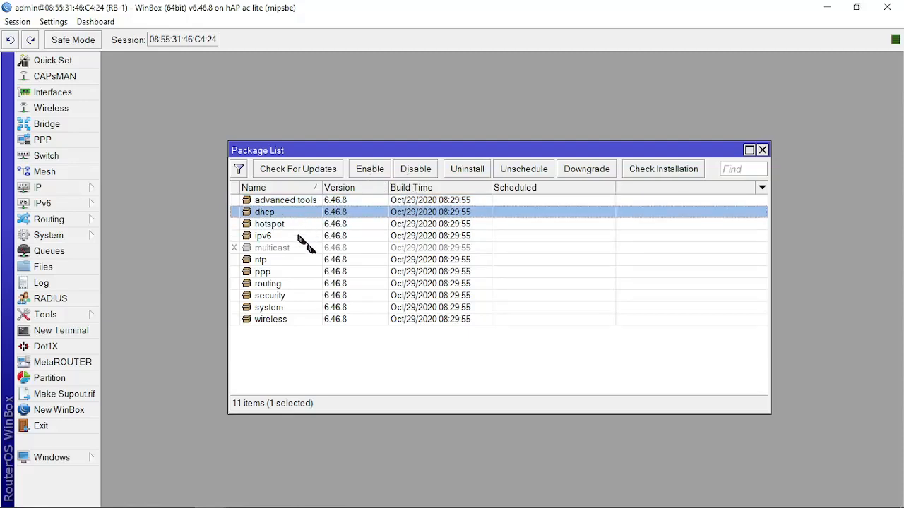
{"action": "left_click", "coordinate": [299, 236]}
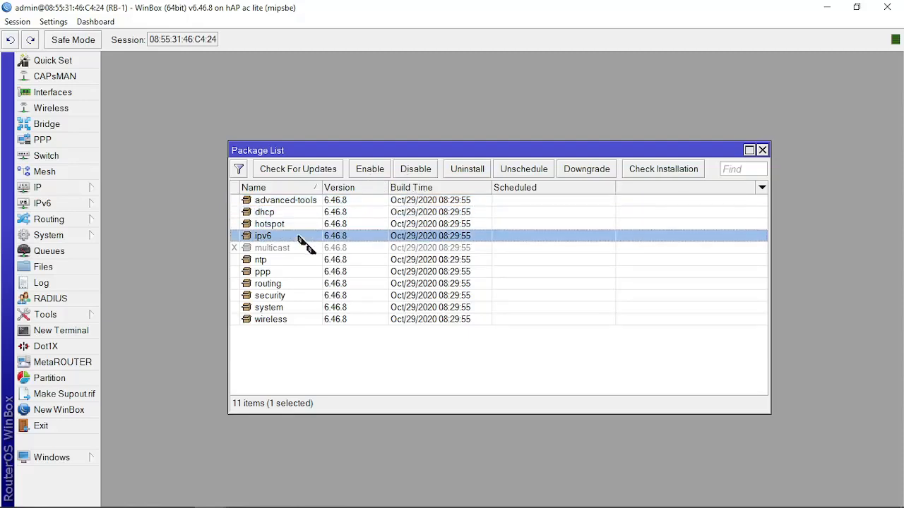
{"action": "left_click", "coordinate": [412, 173]}
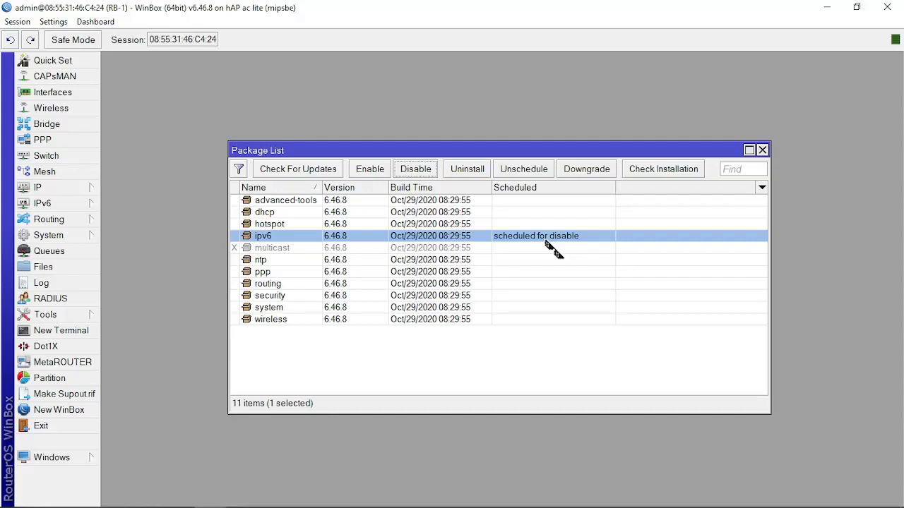
Schedule the disabled multicast package to be enabled.
{"action": "left_click", "coordinate": [309, 251]}
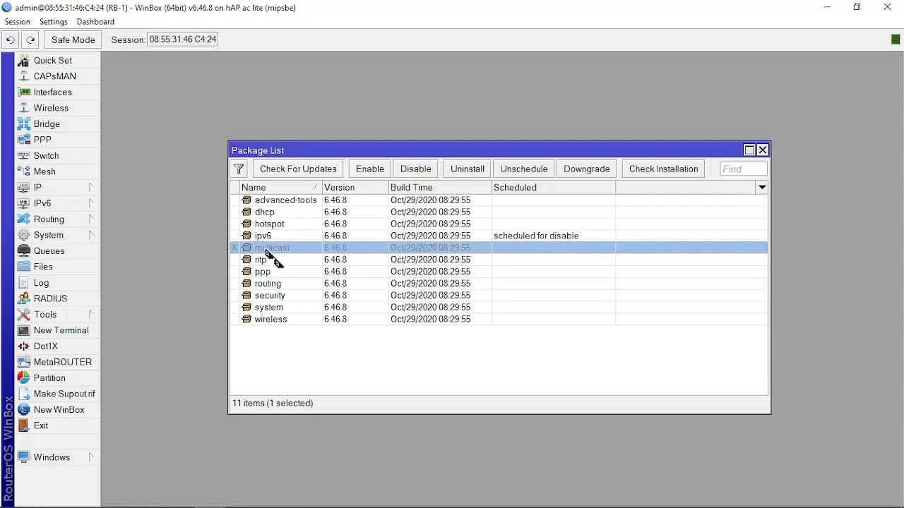
{"action": "left_click", "coordinate": [383, 171]}
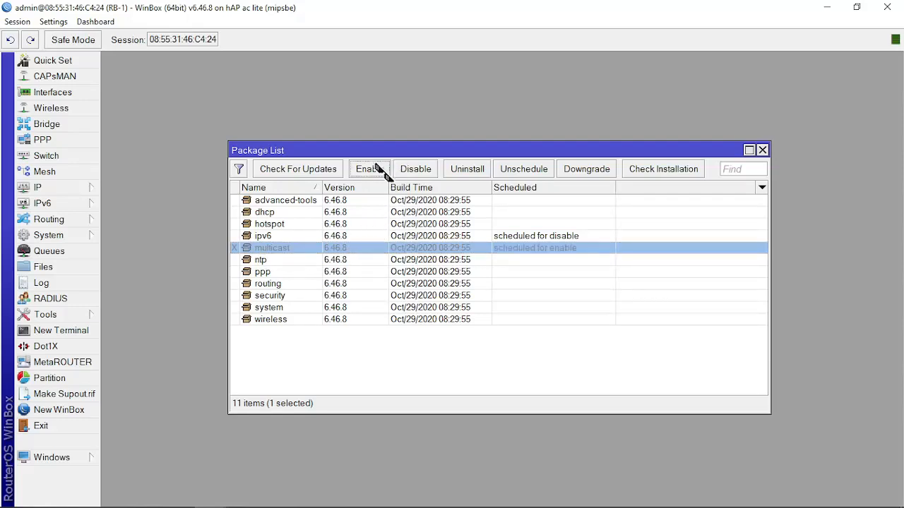
{"action": "left_click", "coordinate": [531, 274]}
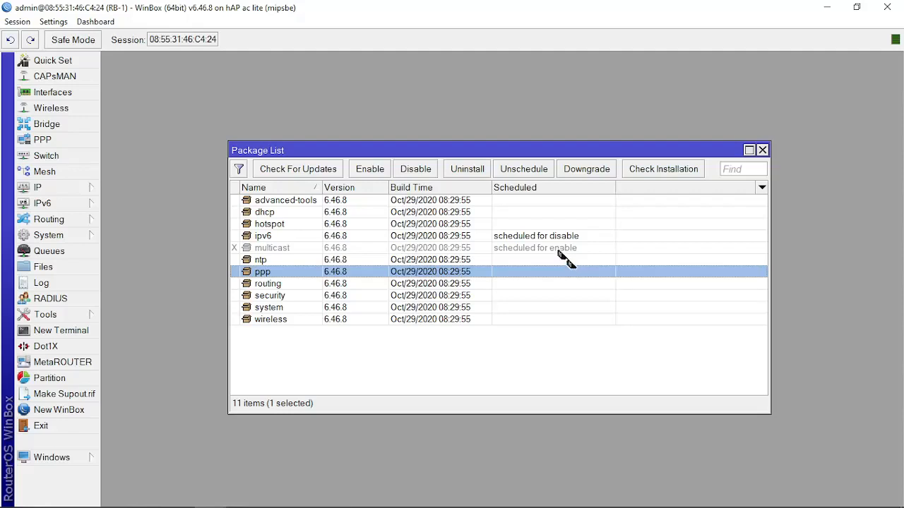
{"action": "left_click", "coordinate": [342, 249]}
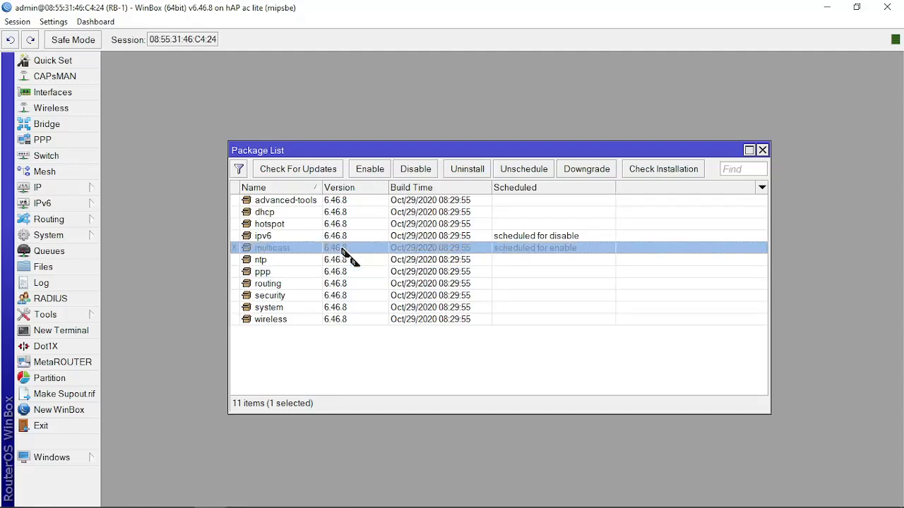
{"action": "left_click", "coordinate": [295, 347]}
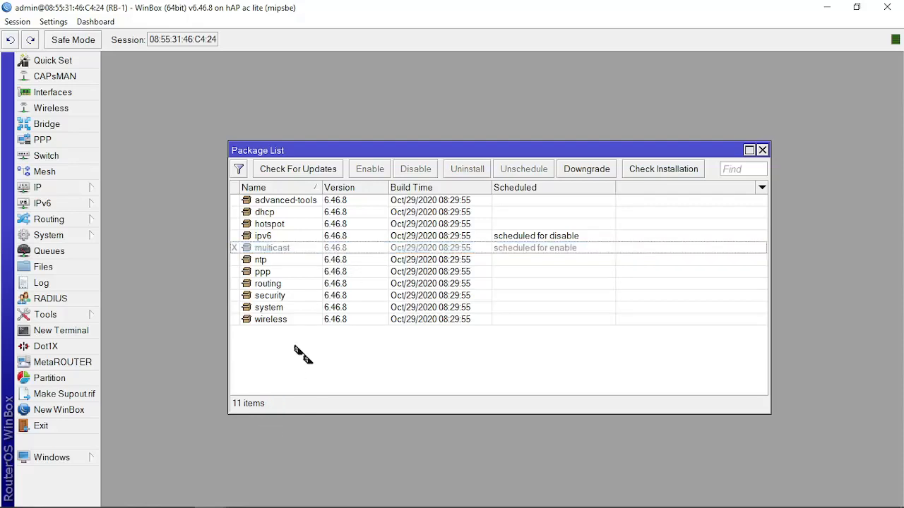
Schedule the ntp package for uninstallation and cancel that schedule with Unschedule.
{"action": "left_click", "coordinate": [335, 273]}
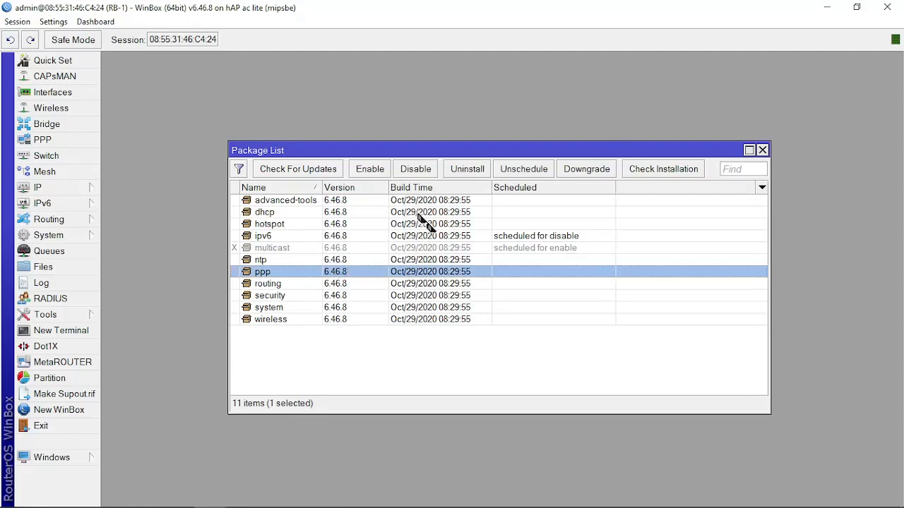
{"action": "left_click", "coordinate": [388, 237]}
{"action": "left_click", "coordinate": [375, 260]}
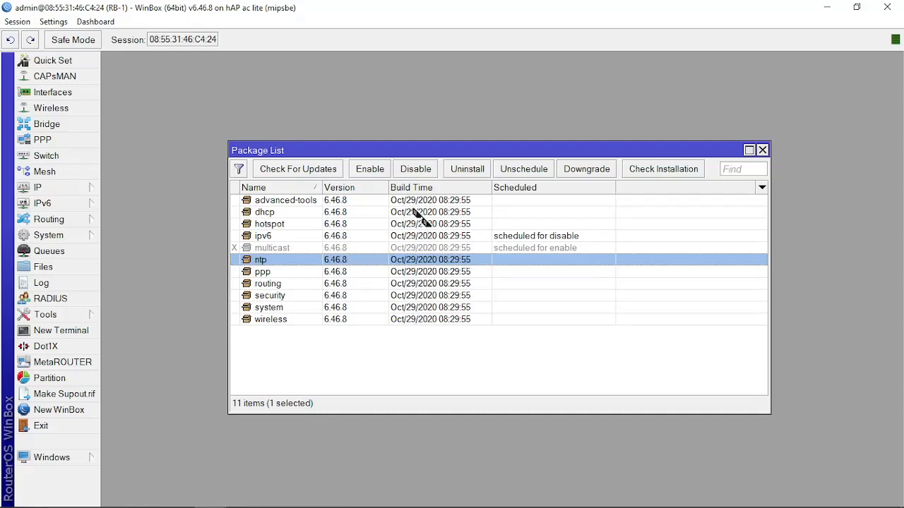
{"action": "left_click", "coordinate": [480, 173]}
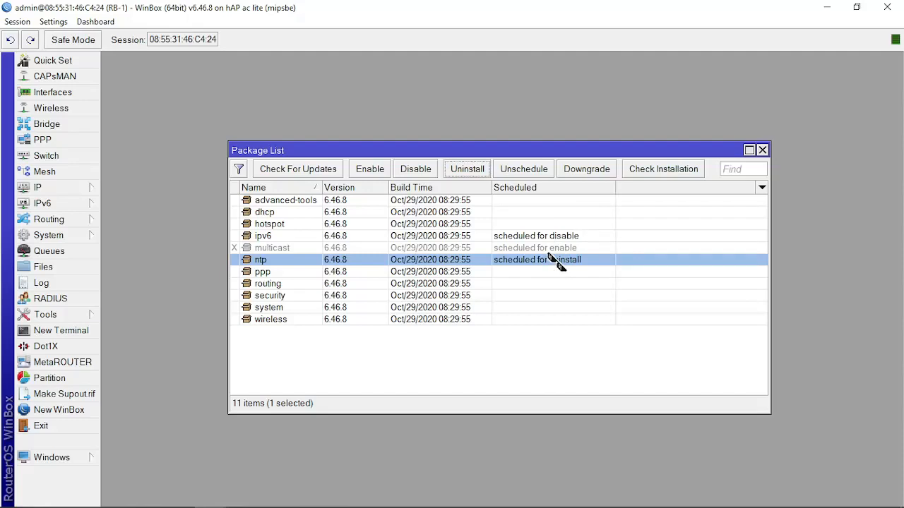
{"action": "left_click", "coordinate": [526, 173]}
{"action": "left_click", "coordinate": [452, 272]}
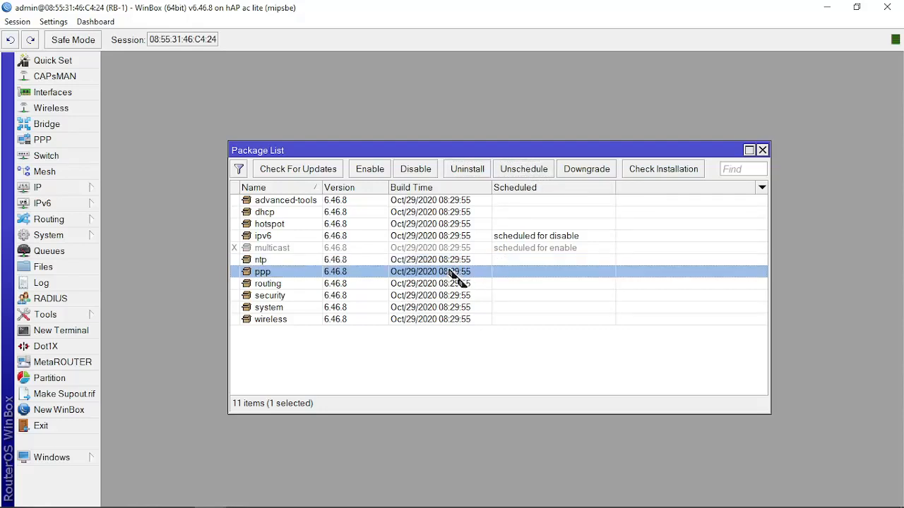
{"action": "left_click", "coordinate": [522, 259]}
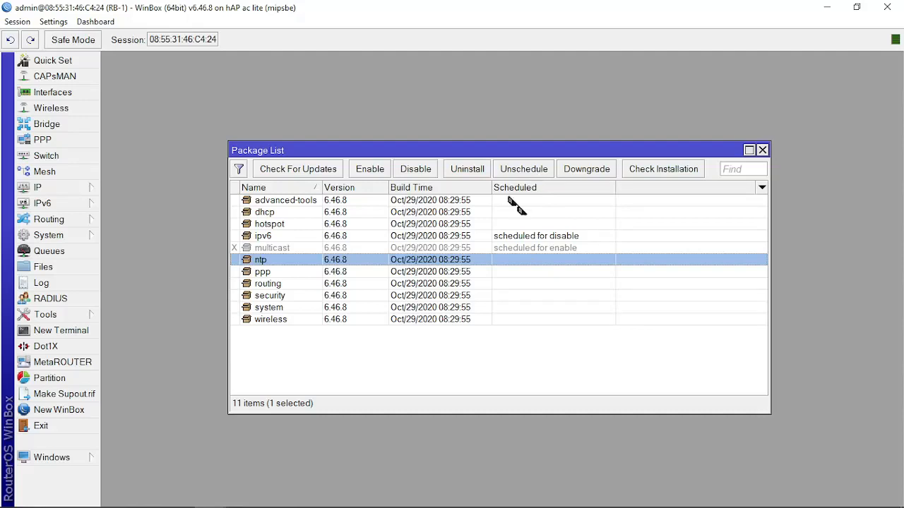
{"action": "left_click", "coordinate": [503, 273]}
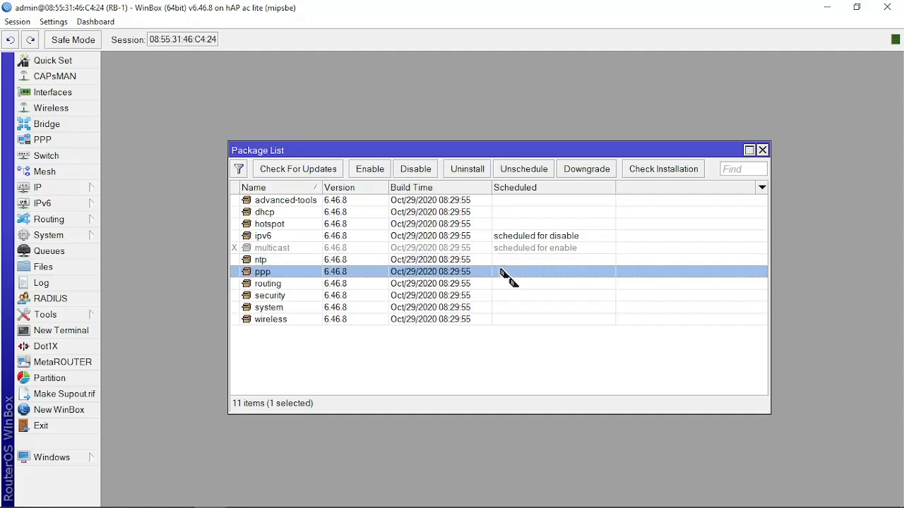
{"action": "left_click", "coordinate": [516, 224]}
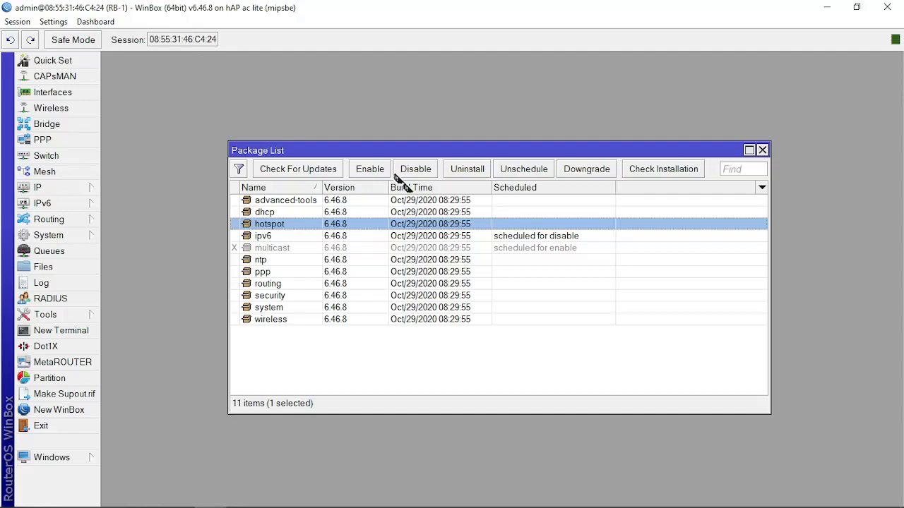
{"action": "left_click", "coordinate": [339, 248]}
{"action": "left_click", "coordinate": [327, 237]}
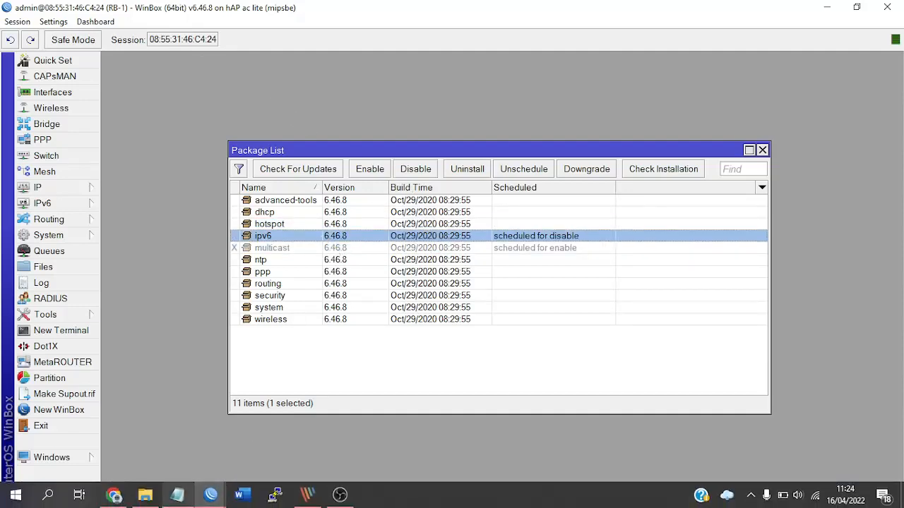
Switch to the BAB MTCNA list in Notepad and mark topics 4 and 5 as done with a V.
{"action": "left_click", "coordinate": [174, 496]}
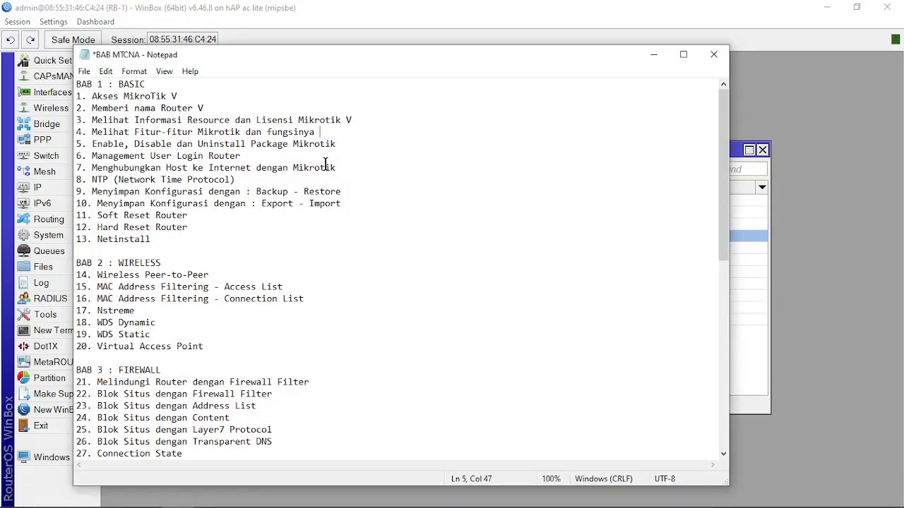
{"action": "type", "text": "V"}
{"action": "left_click", "coordinate": [357, 143]}
{"action": "type", "text": "V"}
{"action": "left_click", "coordinate": [662, 55]}
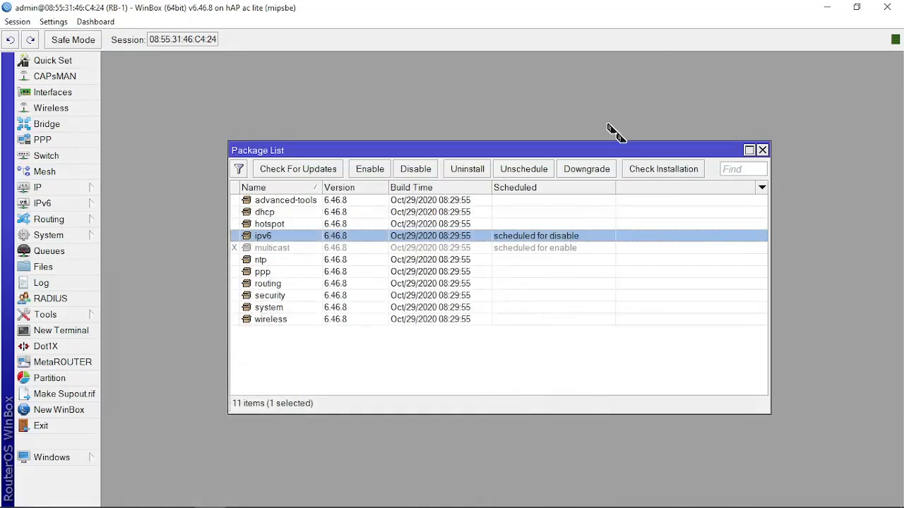
Reboot the router to apply the scheduled changes to the ipv6 and multicast packages.
{"action": "left_click", "coordinate": [486, 344]}
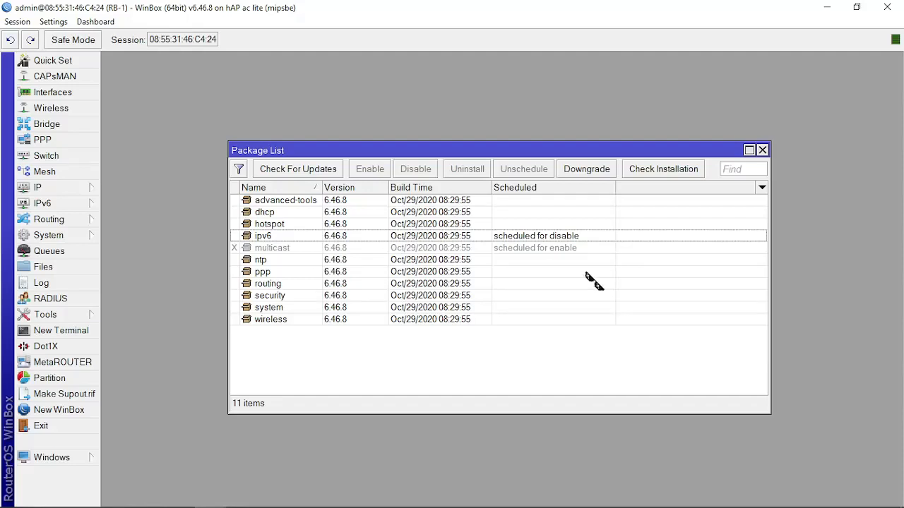
{"action": "left_click", "coordinate": [82, 235]}
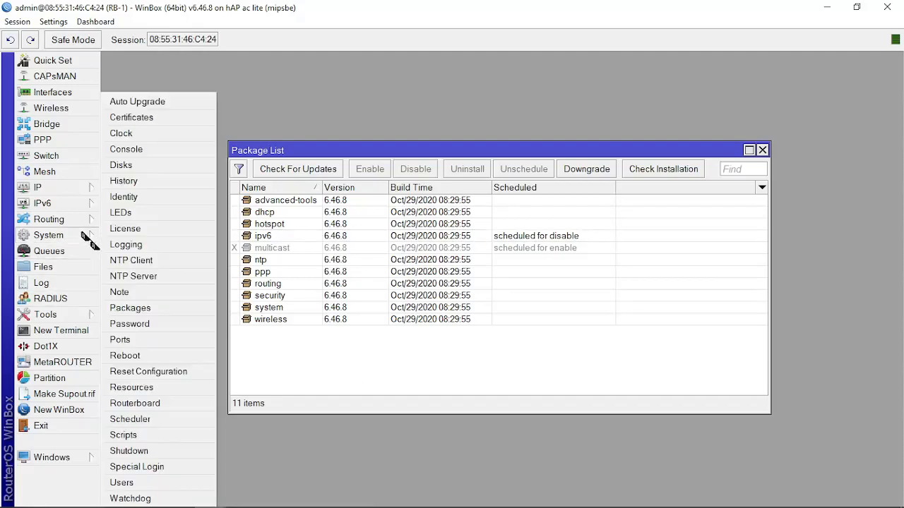
{"action": "left_click", "coordinate": [157, 357]}
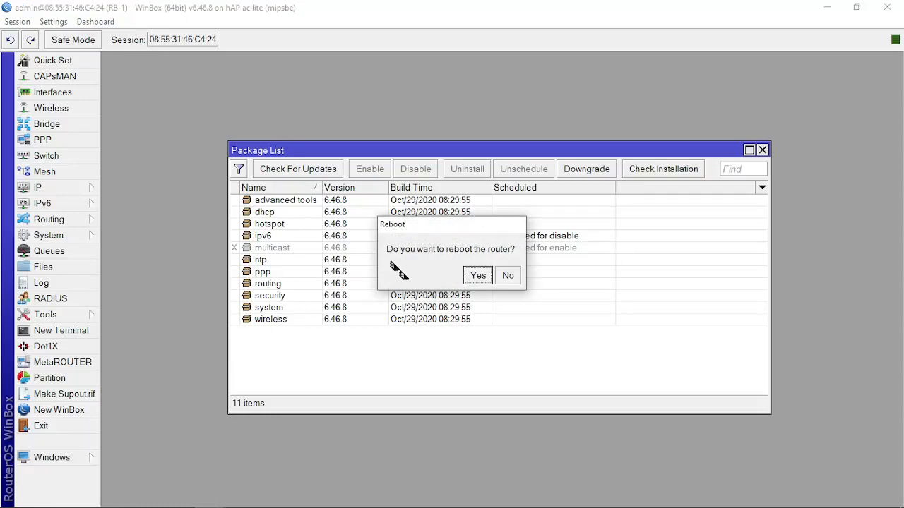
{"action": "left_click", "coordinate": [478, 276]}
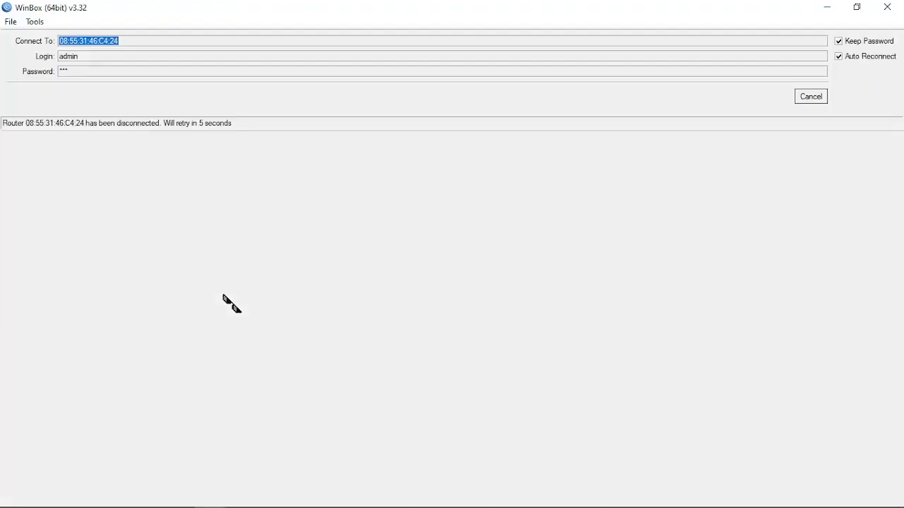
Cancel the automatic reconnection and log back in to the RB-1 router from the list of neighbors.
{"action": "left_click", "coordinate": [818, 102]}
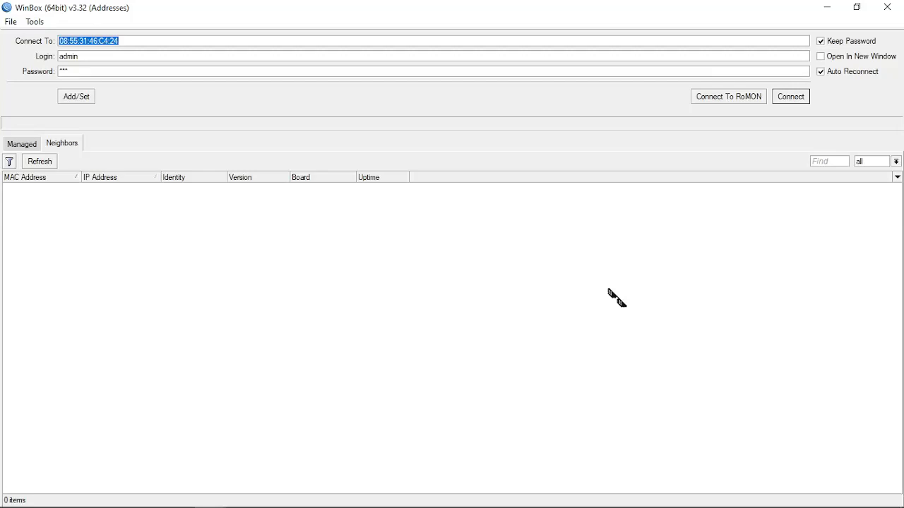
{"action": "type", "text": "T"}
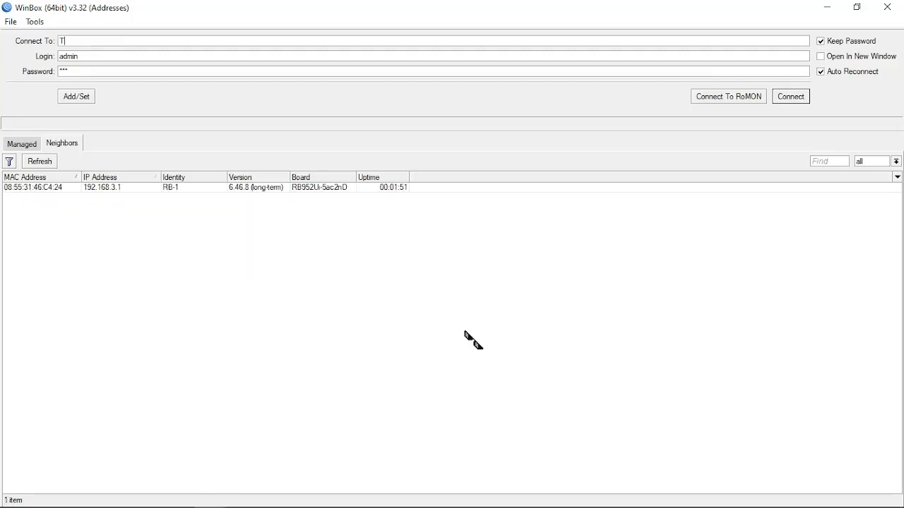
{"action": "key", "text": "BackSpace"}
{"action": "left_click", "coordinate": [62, 188]}
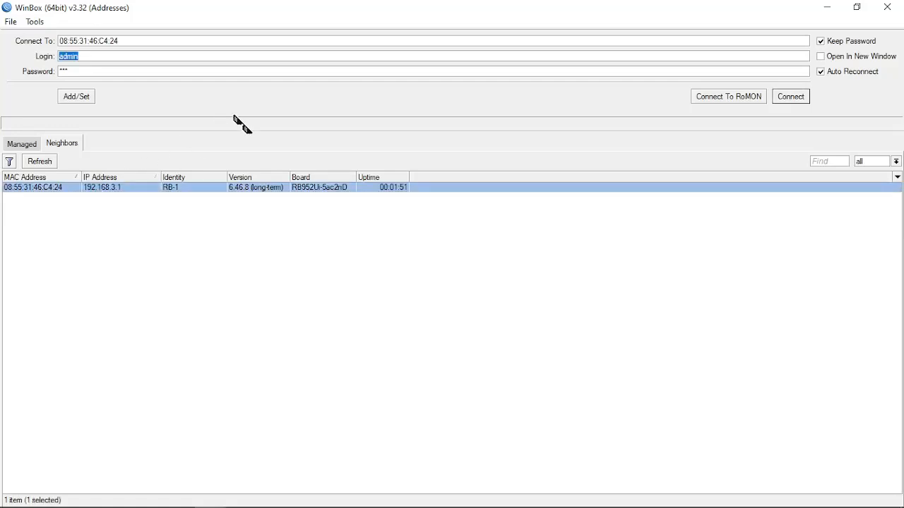
{"action": "key", "text": "Return"}
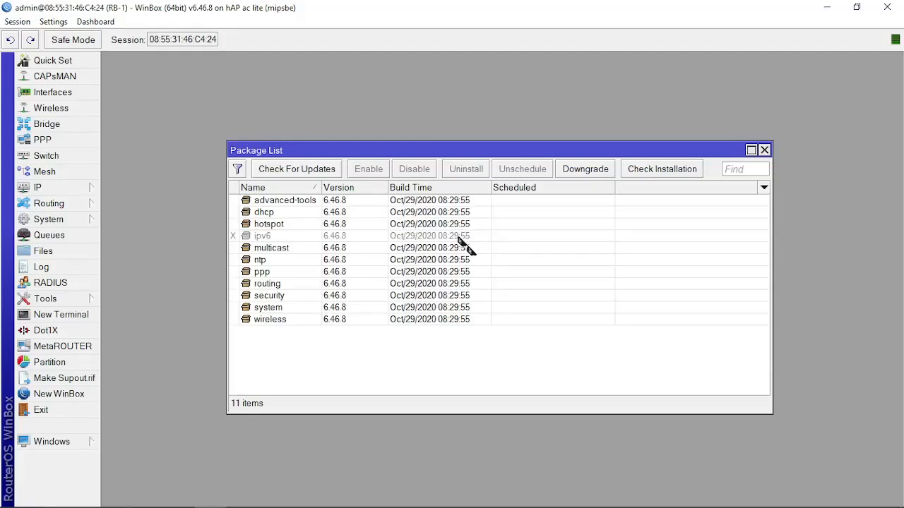
Check the state of the ipv6 and multicast packages in the package list after the reboot.
{"action": "left_click", "coordinate": [278, 239]}
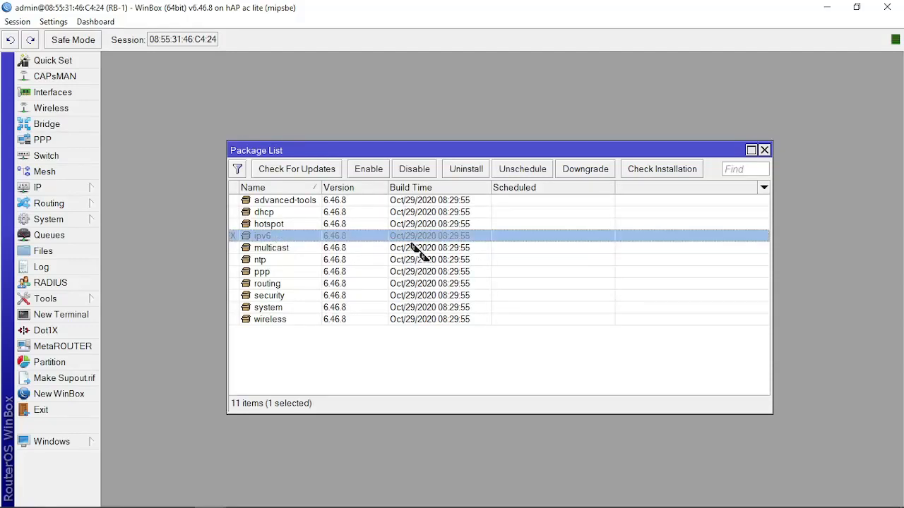
{"action": "left_click", "coordinate": [294, 249]}
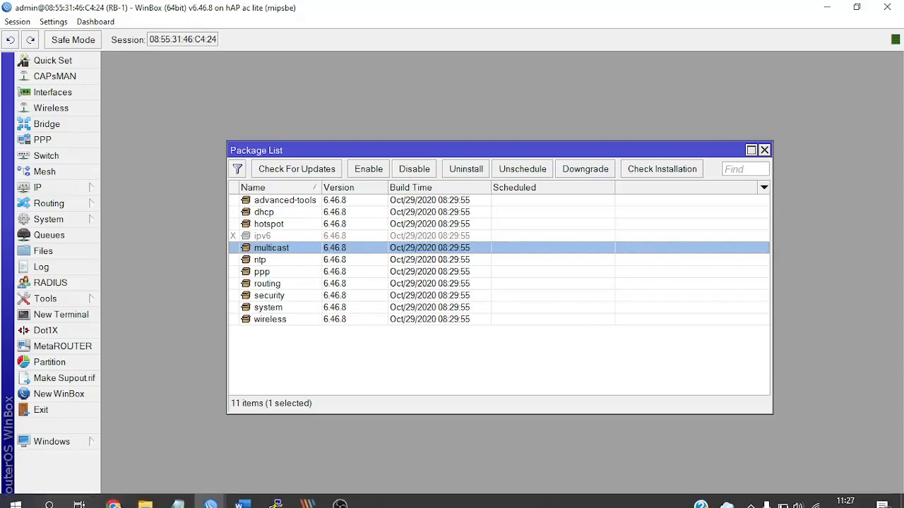
Switch to the BAB MTCNA list in Notepad, review topics 2 to 5 of the BASIC chapter, and return to WinBox.
{"action": "left_click", "coordinate": [178, 495]}
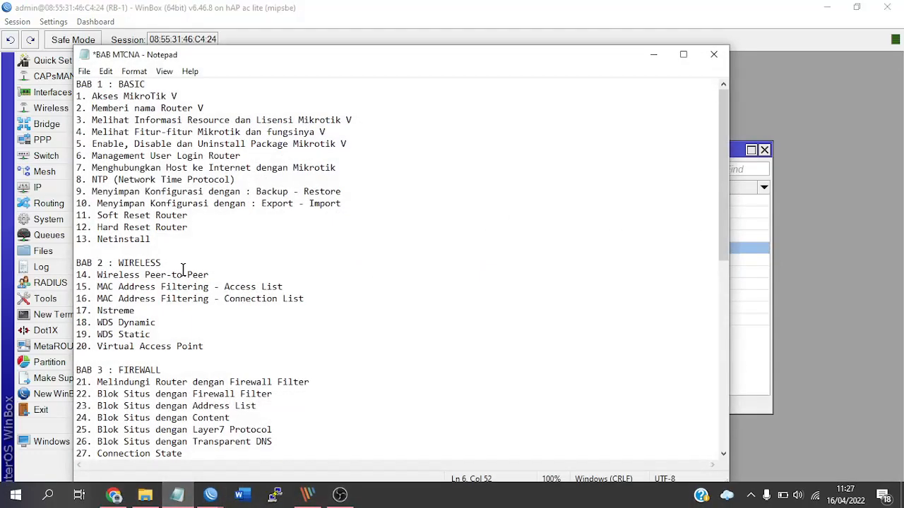
{"action": "left_click", "coordinate": [77, 119]}
{"action": "left_click", "coordinate": [80, 120]}
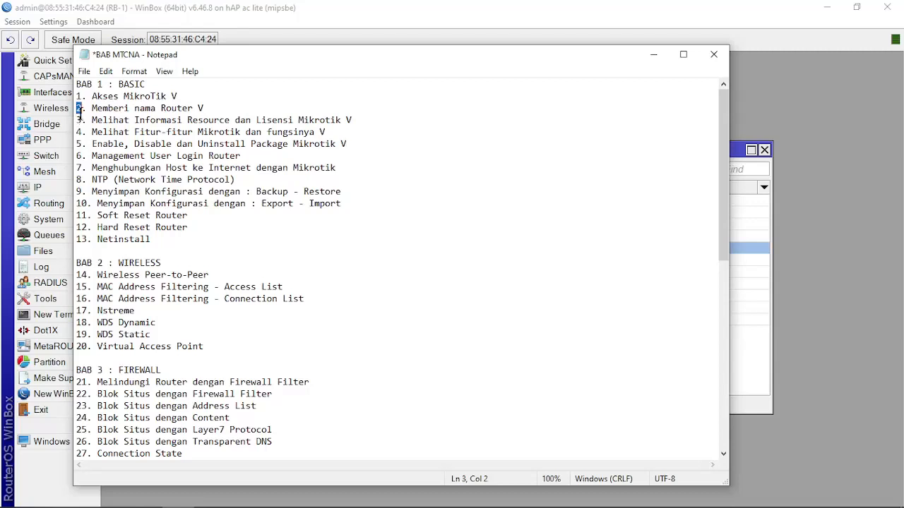
{"action": "left_click", "coordinate": [82, 132]}
{"action": "left_click", "coordinate": [82, 143]}
{"action": "left_click", "coordinate": [81, 143]}
{"action": "left_click", "coordinate": [653, 54]}
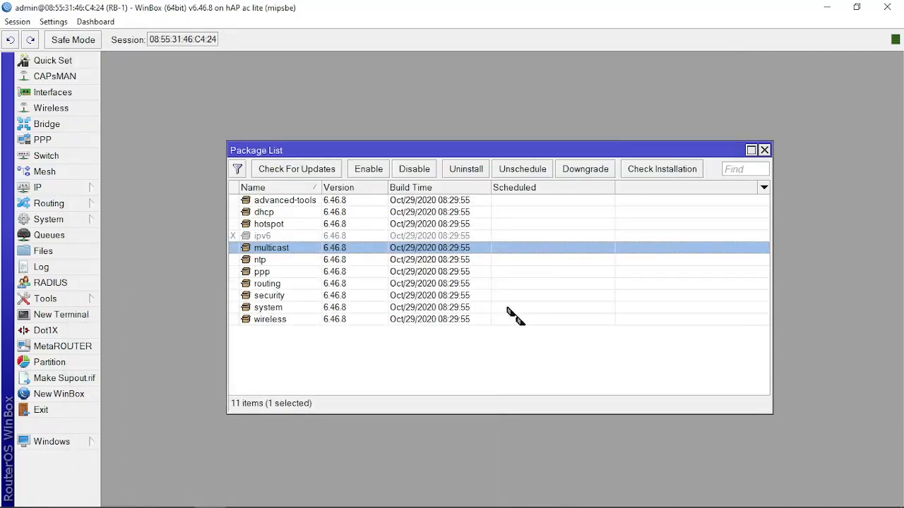